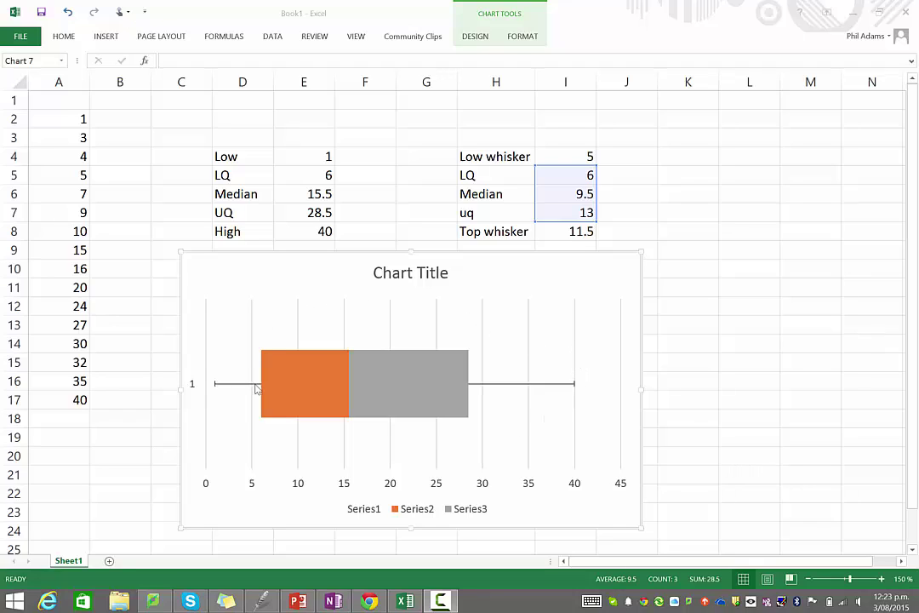
# Delete the existing box plot chart and clear the values in I4:I9 beside the whisker and quartile labels.
pyautogui.click(610, 276)
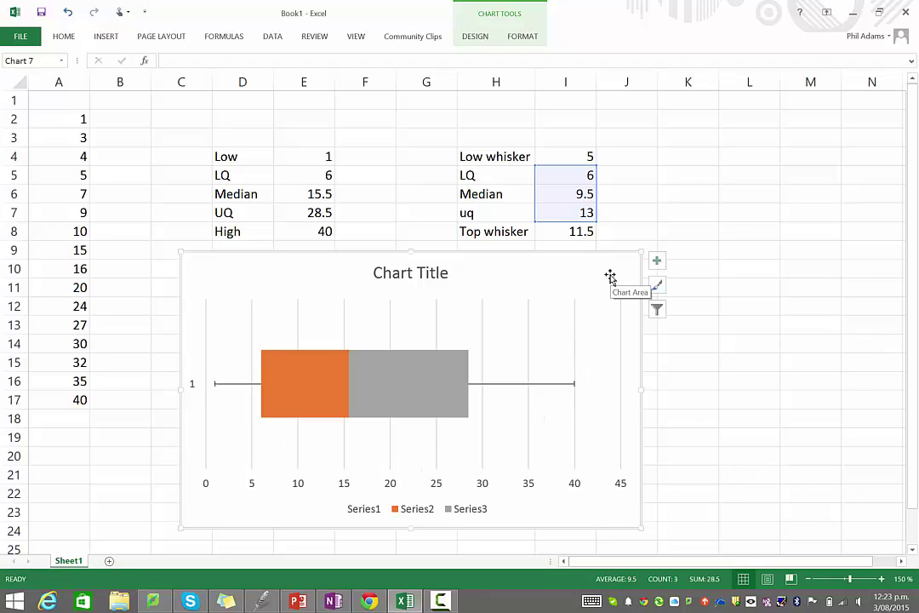
pyautogui.press('Delete')
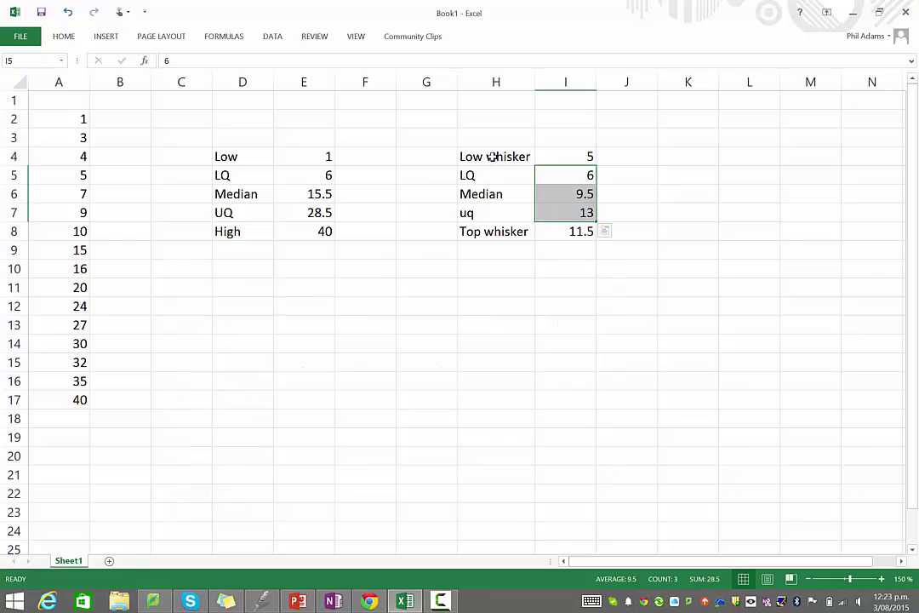
pyautogui.click(565, 156)
pyautogui.moveTo(574, 219); pyautogui.dragTo(563, 246)
pyautogui.press('Delete')
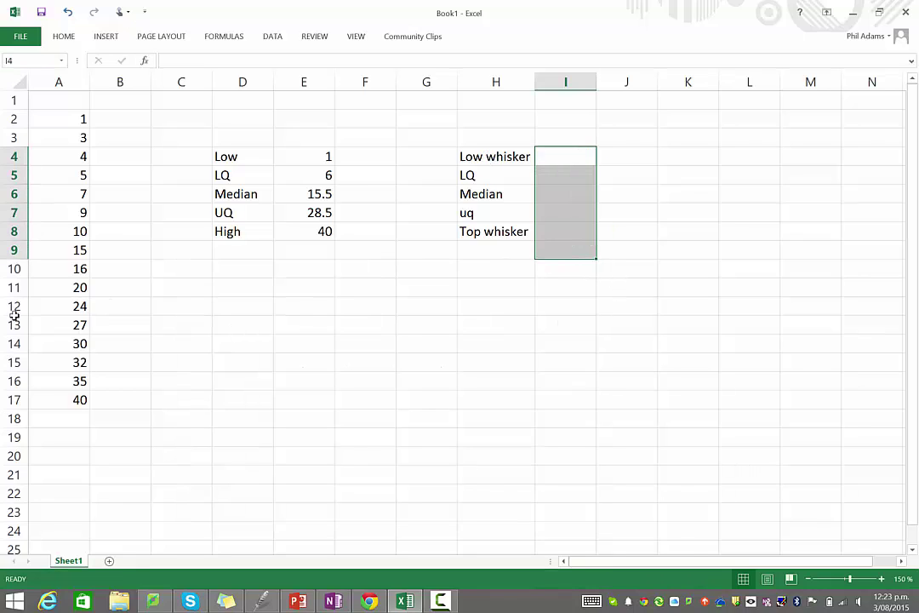
pyautogui.click(222, 291)
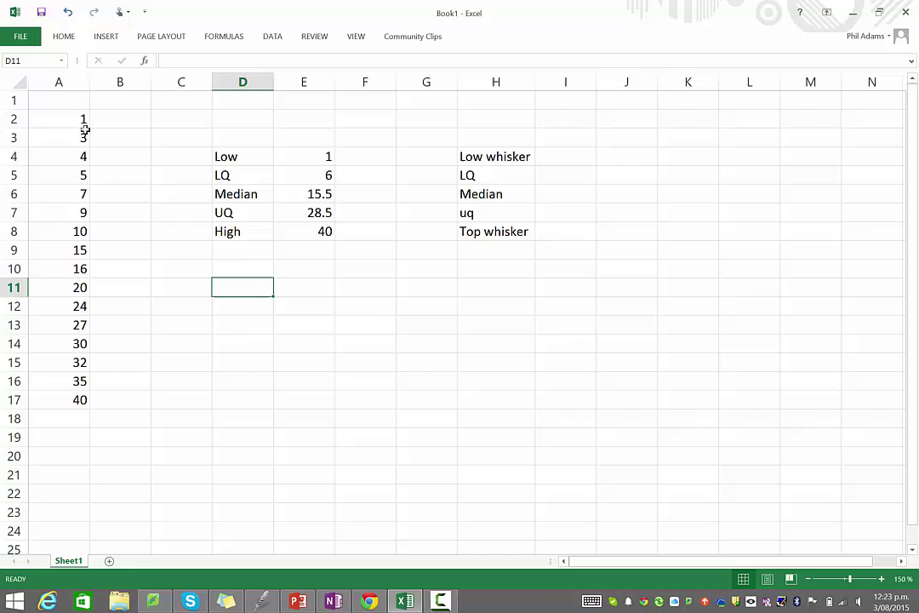
# Review the data set in A2:A17 and the low and high entries of the five-number summary in D4:E8.
pyautogui.moveTo(82, 124); pyautogui.dragTo(78, 400)
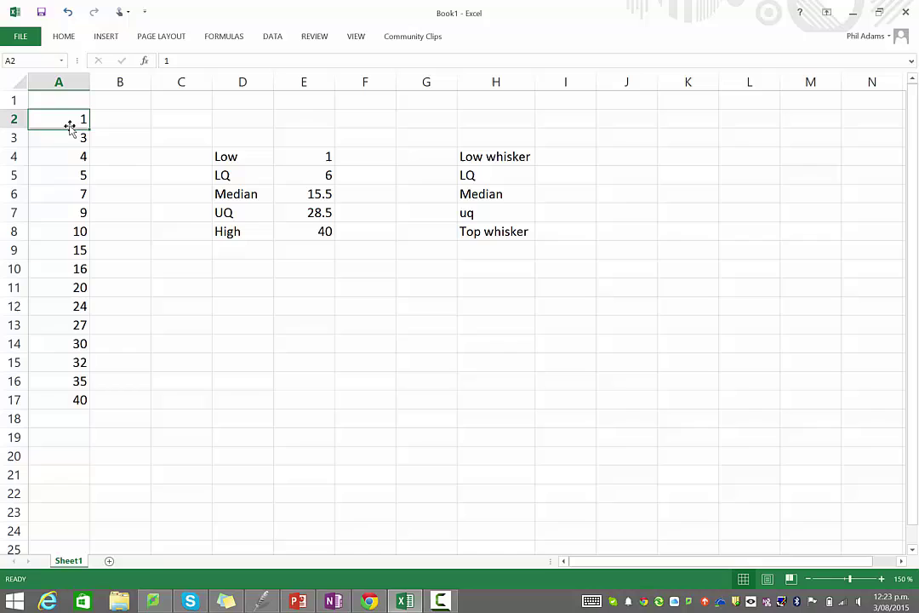
pyautogui.click(70, 120)
pyautogui.moveTo(231, 160); pyautogui.dragTo(240, 232)
pyautogui.click(225, 158)
pyautogui.click(304, 157)
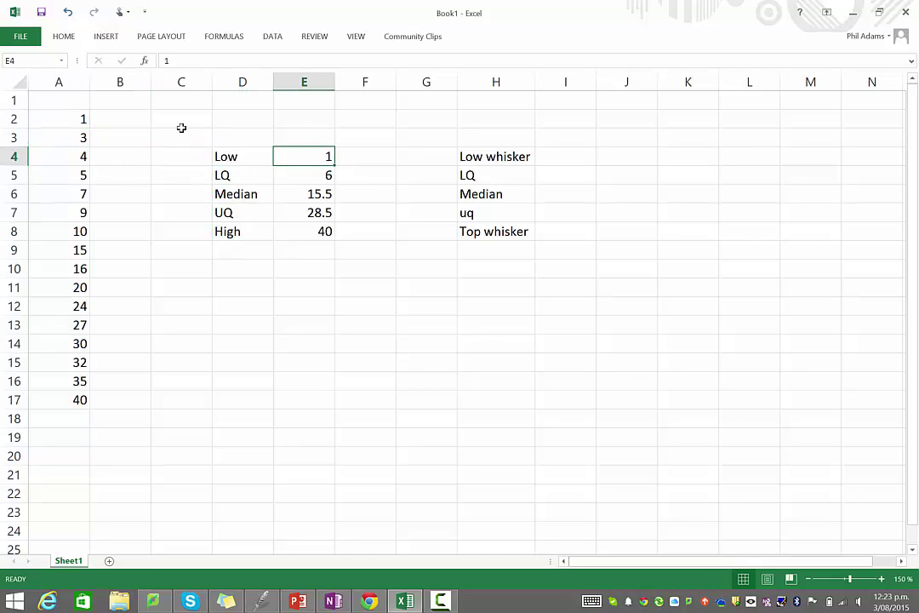
pyautogui.click(80, 119)
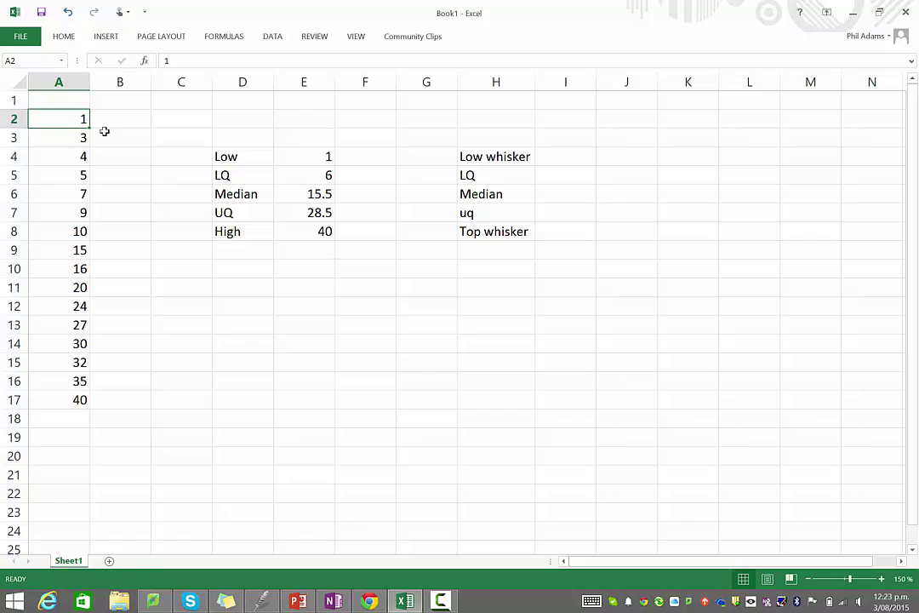
pyautogui.click(244, 231)
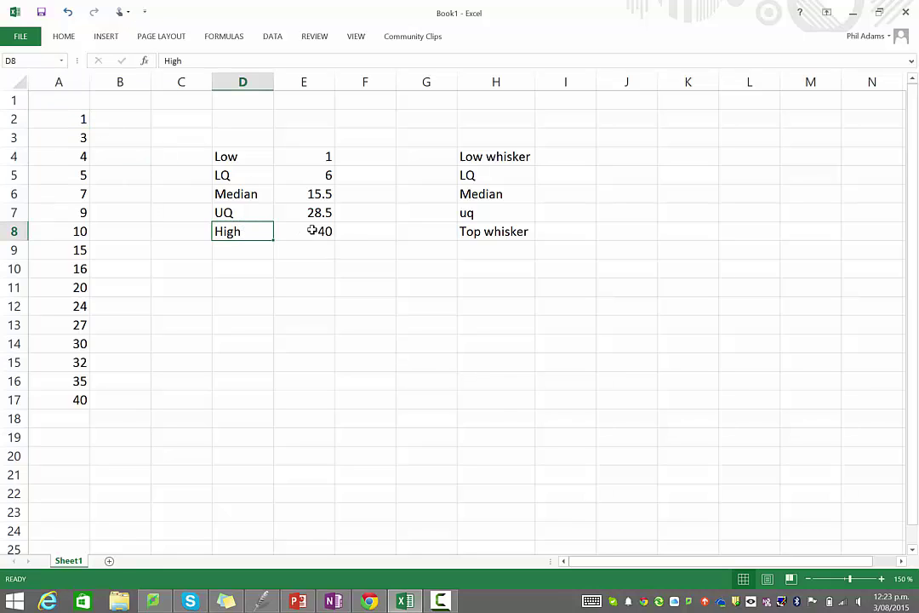
# Clear the Median value in E6 and re-enter it as the formula =MEDIAN(A2:A17).
pyautogui.click(311, 194)
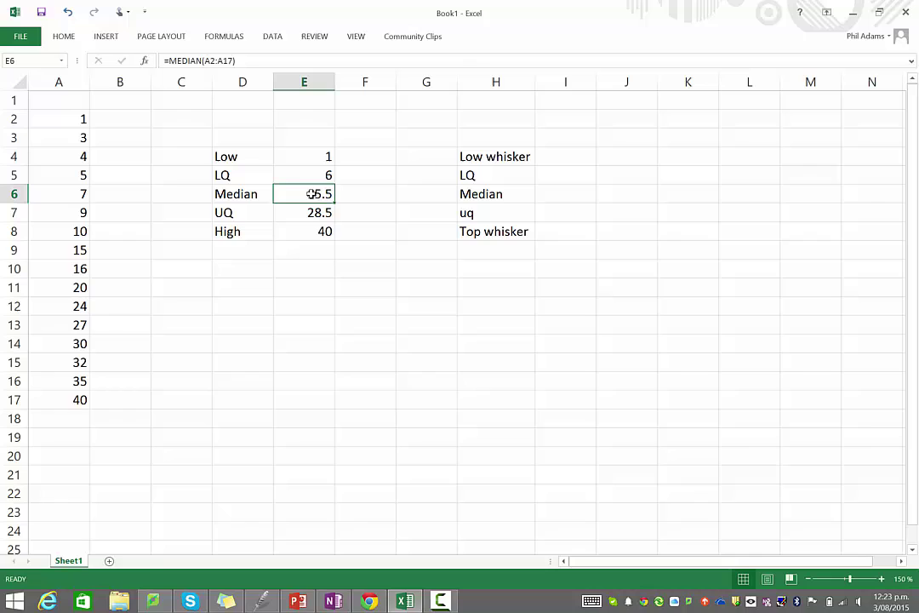
pyautogui.press('Delete')
pyautogui.write('=MEDIAN(')
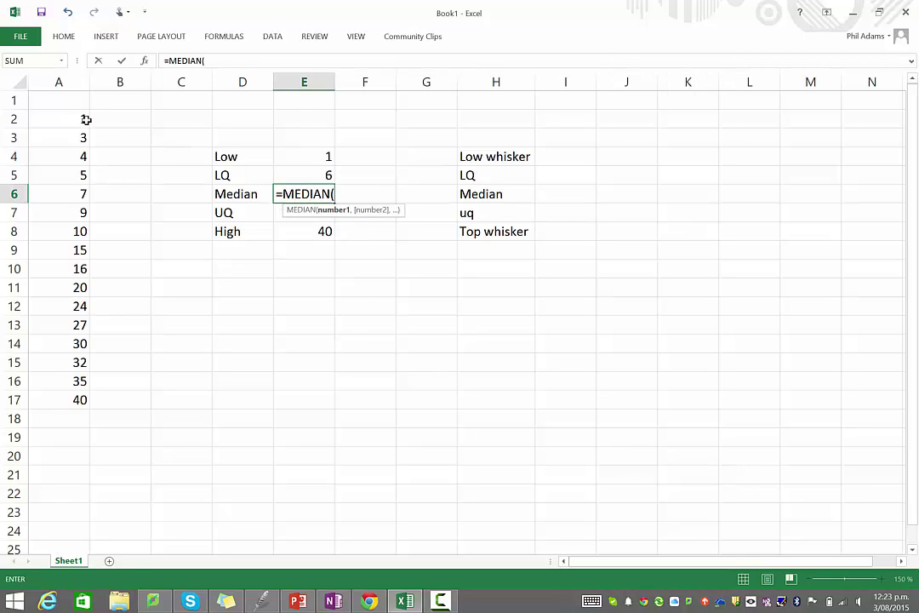
pyautogui.moveTo(84, 119); pyautogui.dragTo(75, 399)
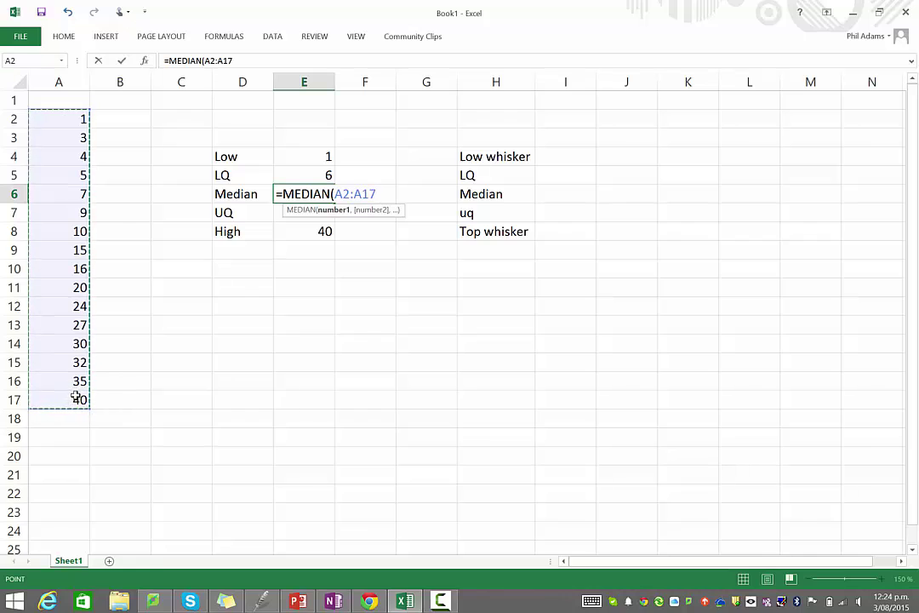
pyautogui.write(')')
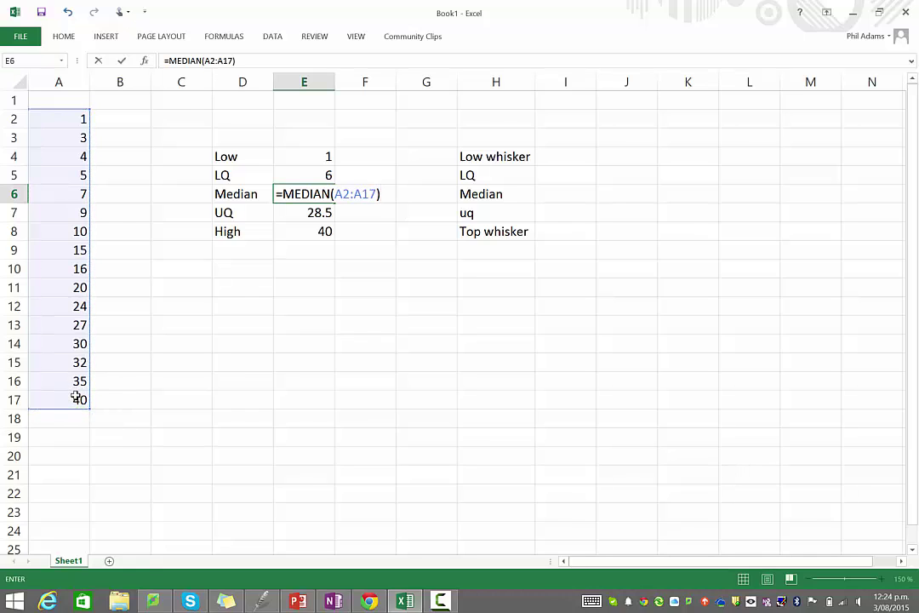
pyautogui.press('Return')
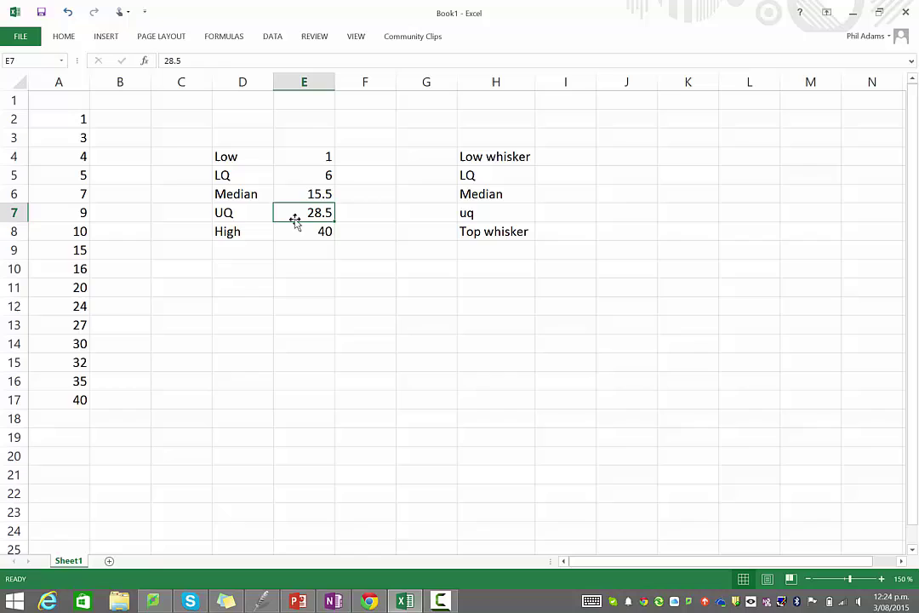
pyautogui.click(303, 194)
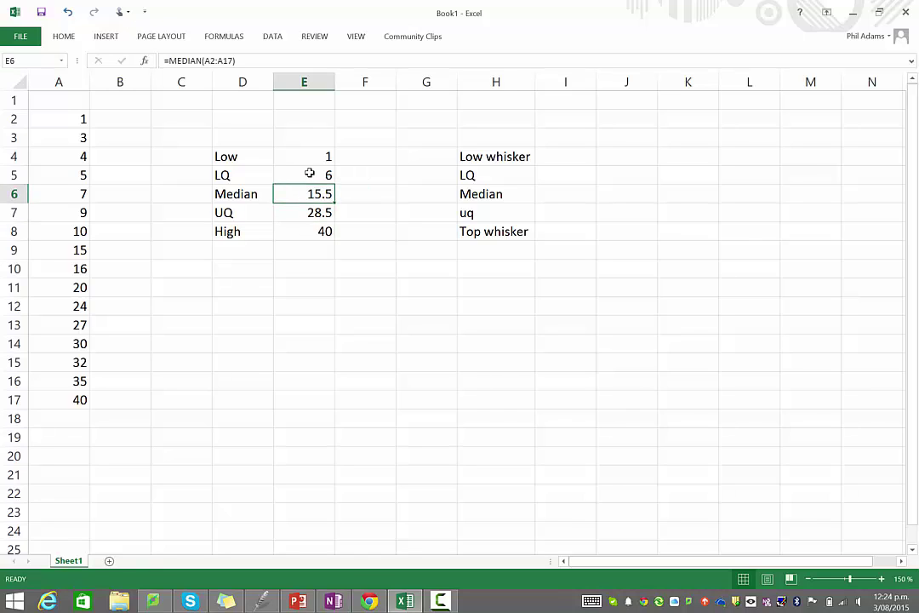
# Examine the lower and upper halves of the data, A2:A9 and A10:A17, against the LQ and UQ values in E5 and E7.
pyautogui.click(310, 172)
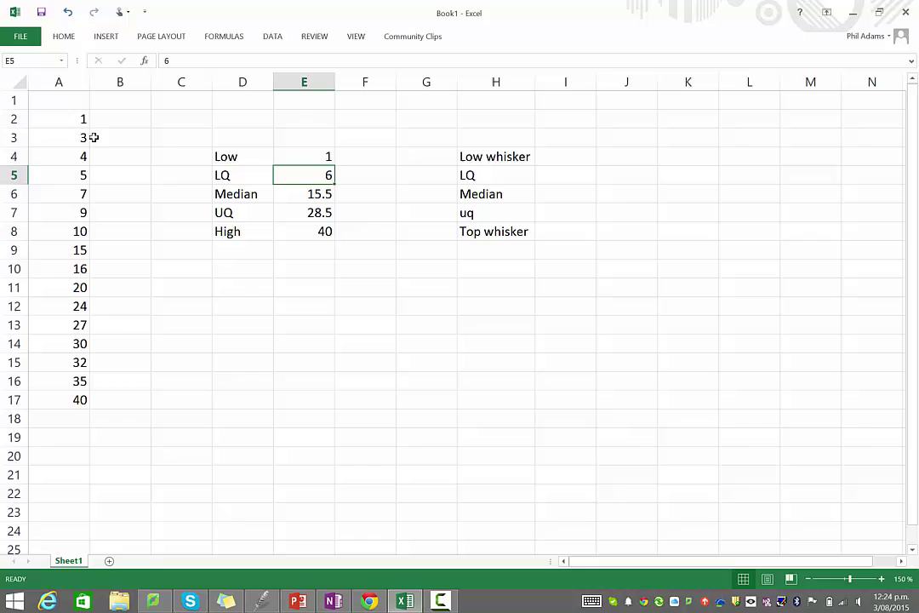
pyautogui.moveTo(61, 123); pyautogui.dragTo(68, 234)
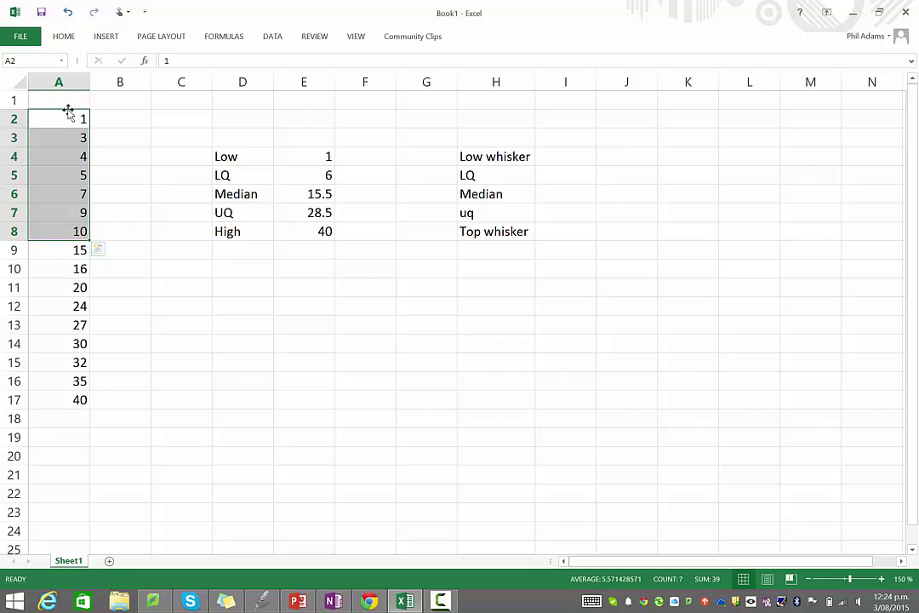
pyautogui.moveTo(68, 113); pyautogui.dragTo(62, 255)
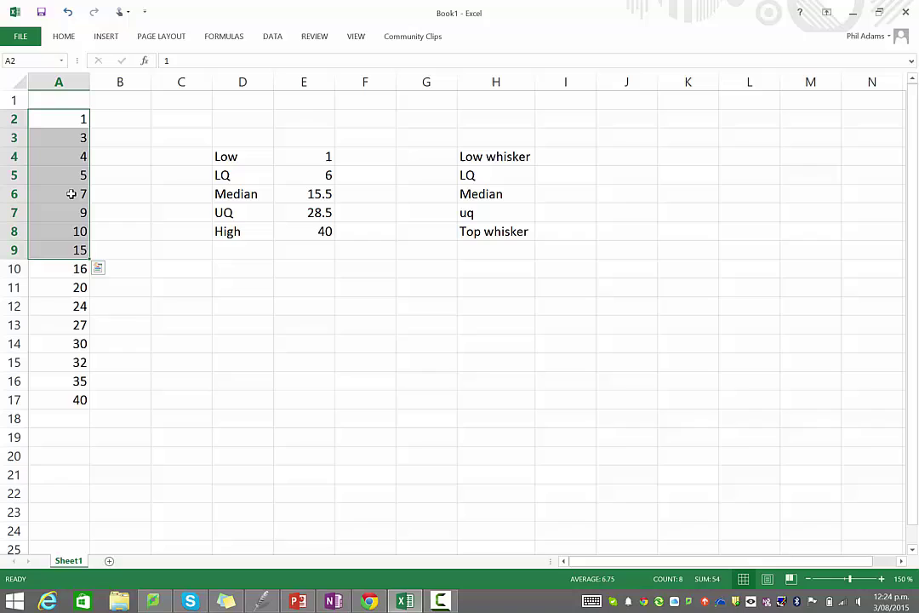
pyautogui.click(319, 177)
pyautogui.moveTo(68, 276); pyautogui.dragTo(70, 400)
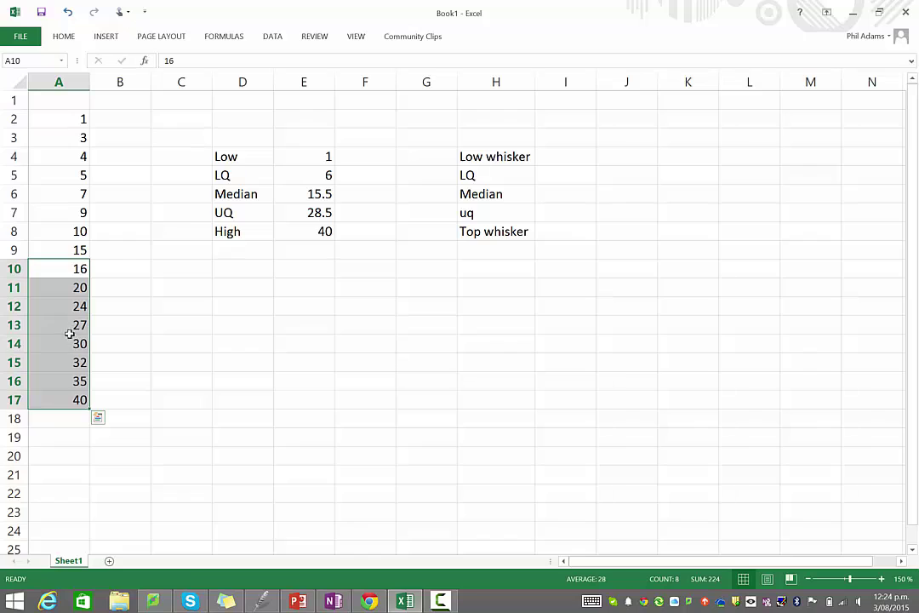
pyautogui.click(317, 212)
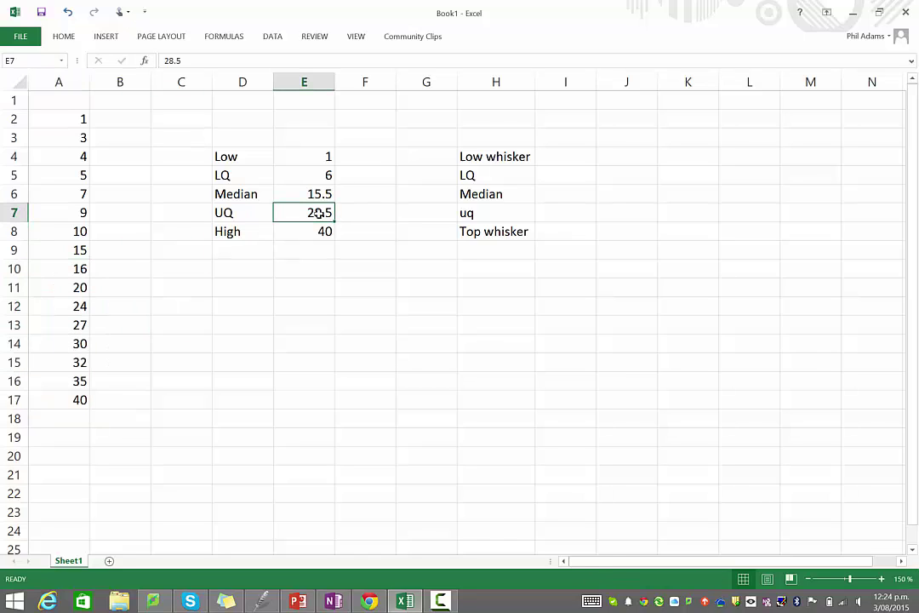
# Fill the LQ cell I5 with a formula referencing the lower quartile in E5.
pyautogui.click(561, 174)
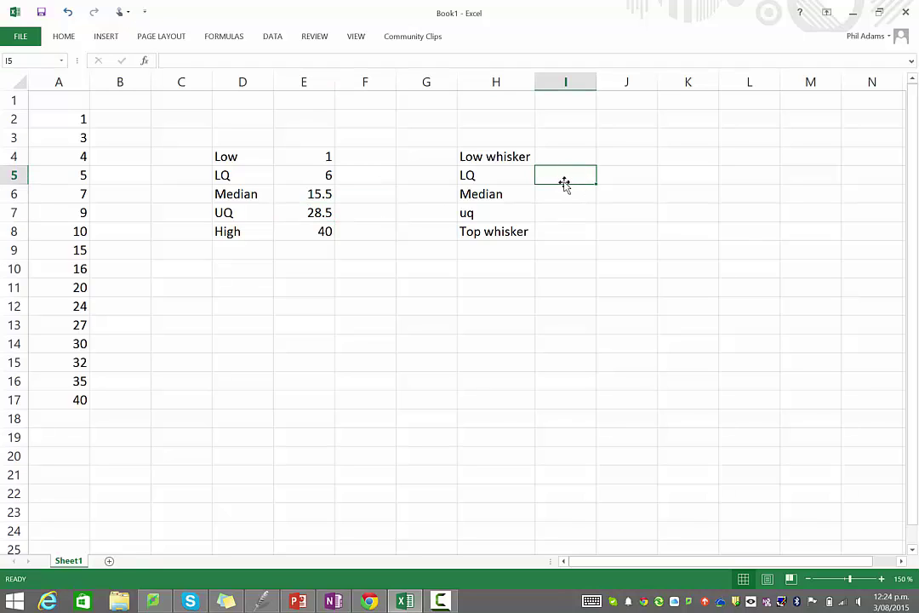
pyautogui.write('6')
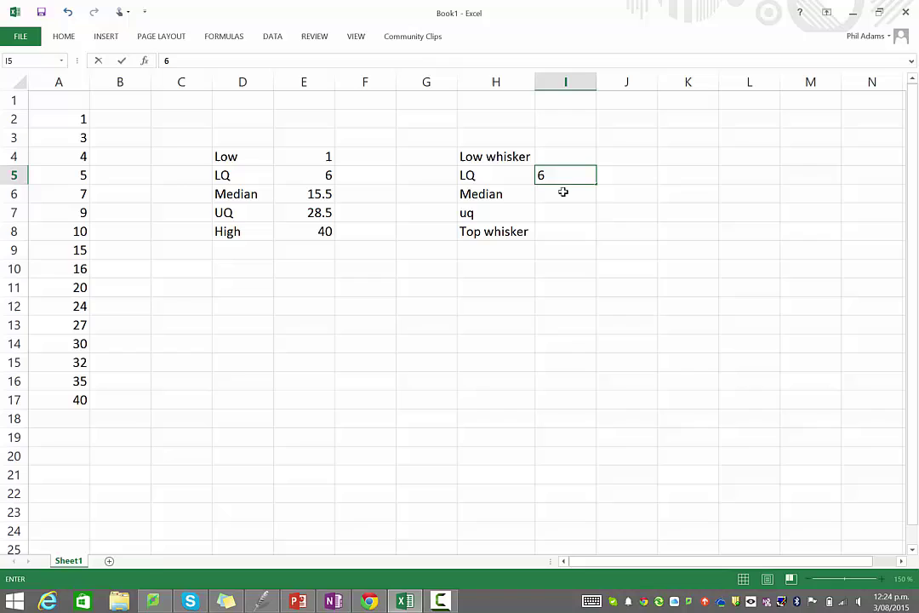
pyautogui.press('BackSpace')
pyautogui.write('=')
pyautogui.click(303, 177)
pyautogui.press('Return')
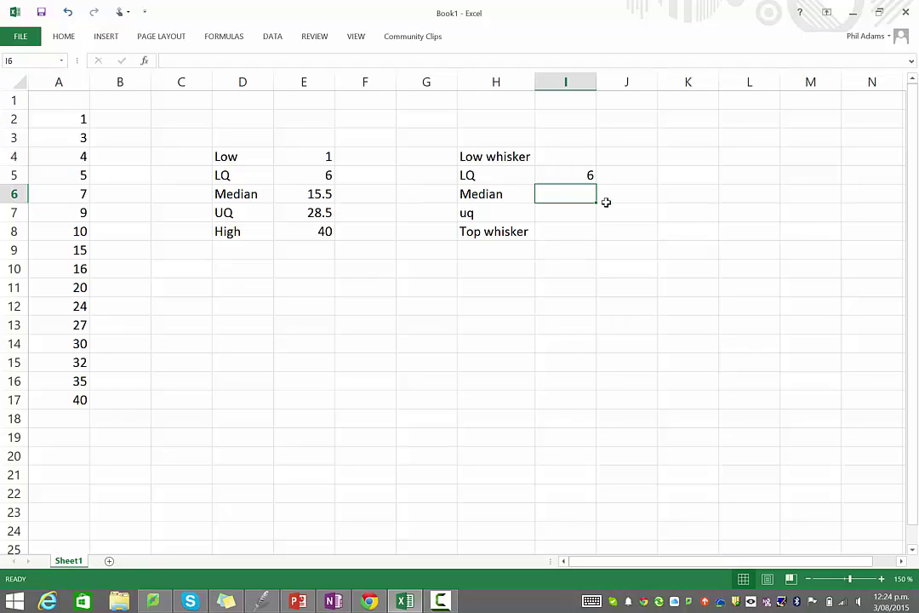
# Calculate the second table's Median entry in I6 as the median minus the lower quartile, =E6-E5.
pyautogui.write('=')
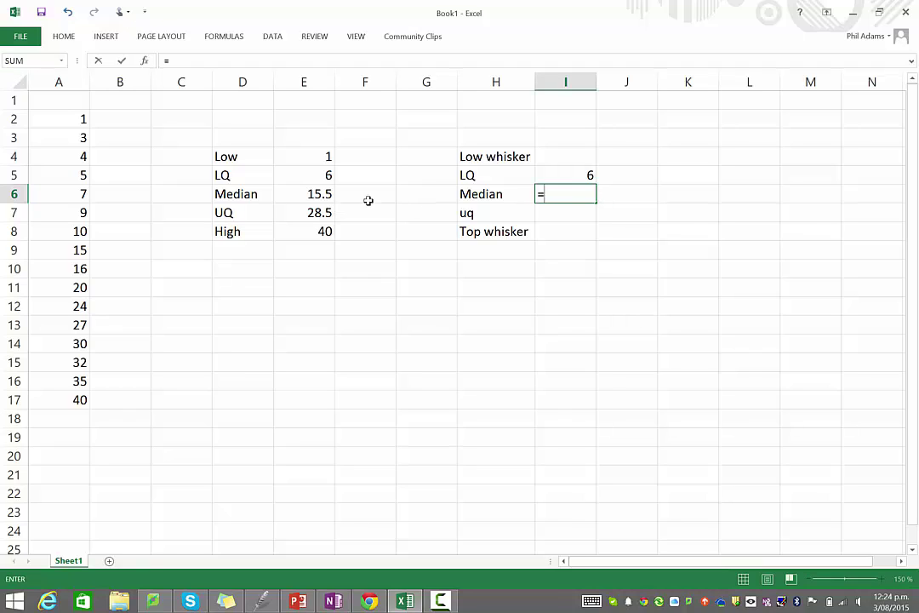
pyautogui.click(313, 194)
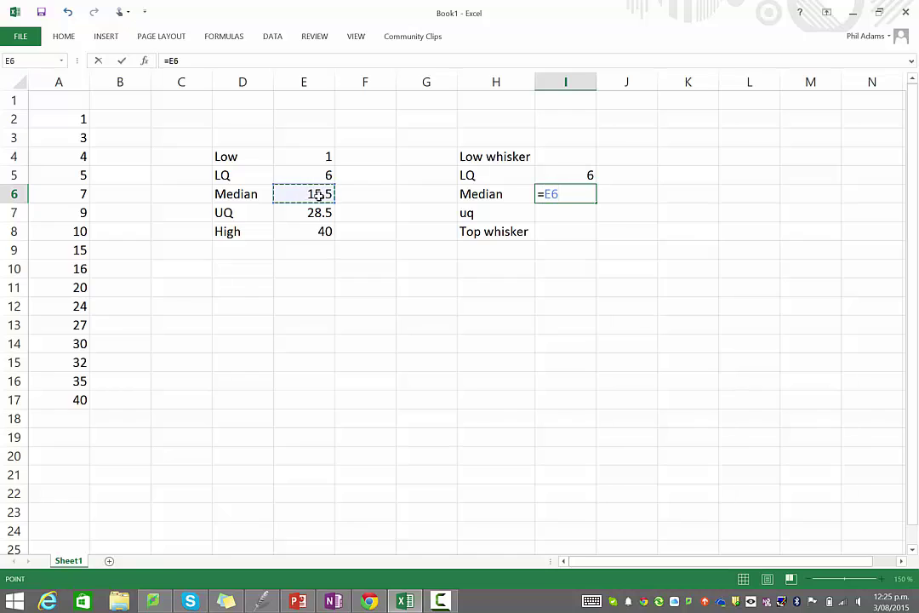
pyautogui.write('-')
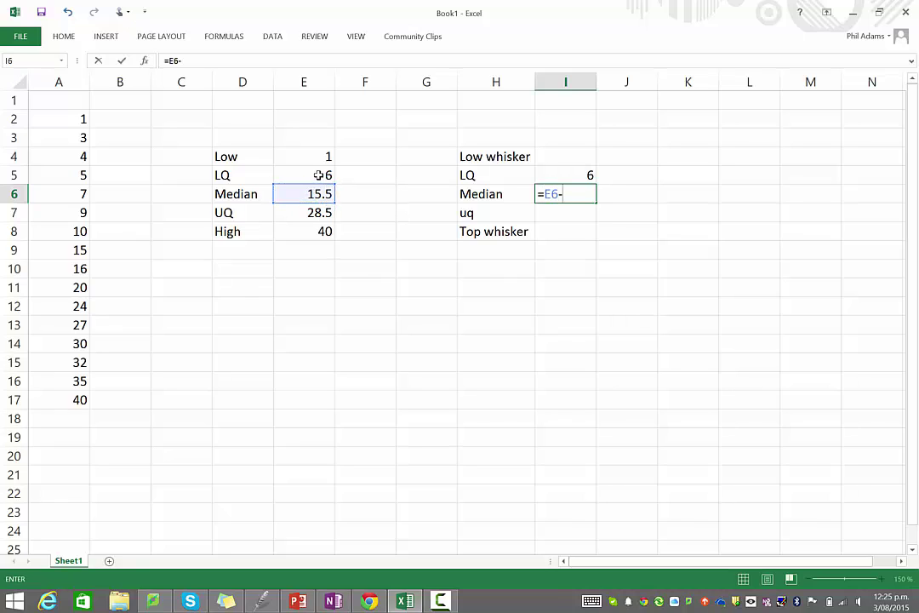
pyautogui.click(316, 177)
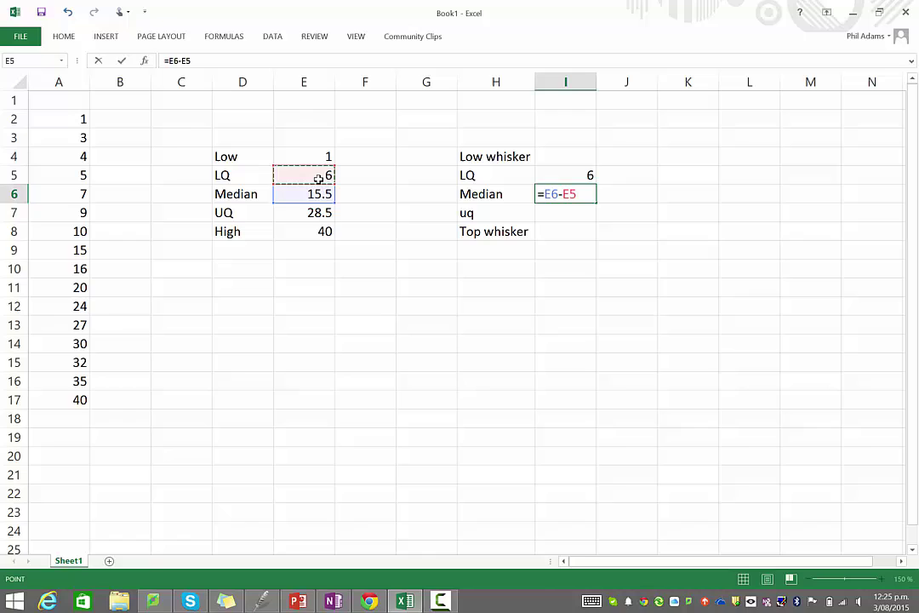
pyautogui.press('Return')
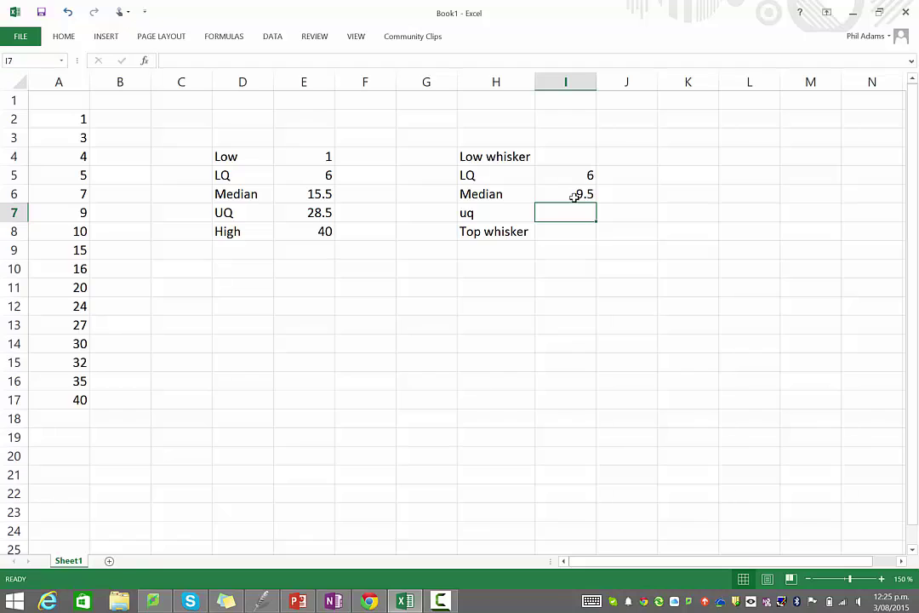
# Calculate the uq entry in I7 as the upper quartile minus the median, =E7-E6, and check the formulas in I6 and I7.
pyautogui.write('=')
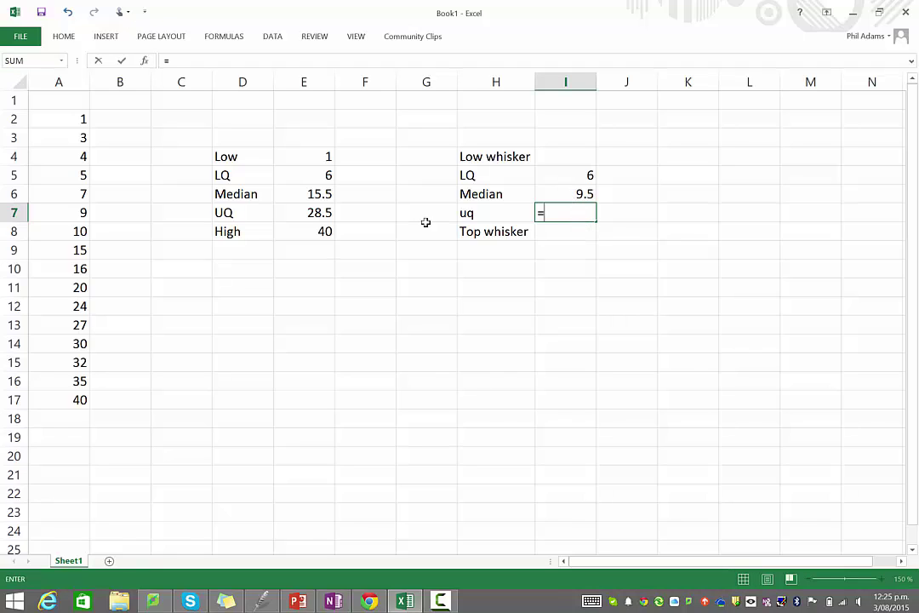
pyautogui.click(313, 212)
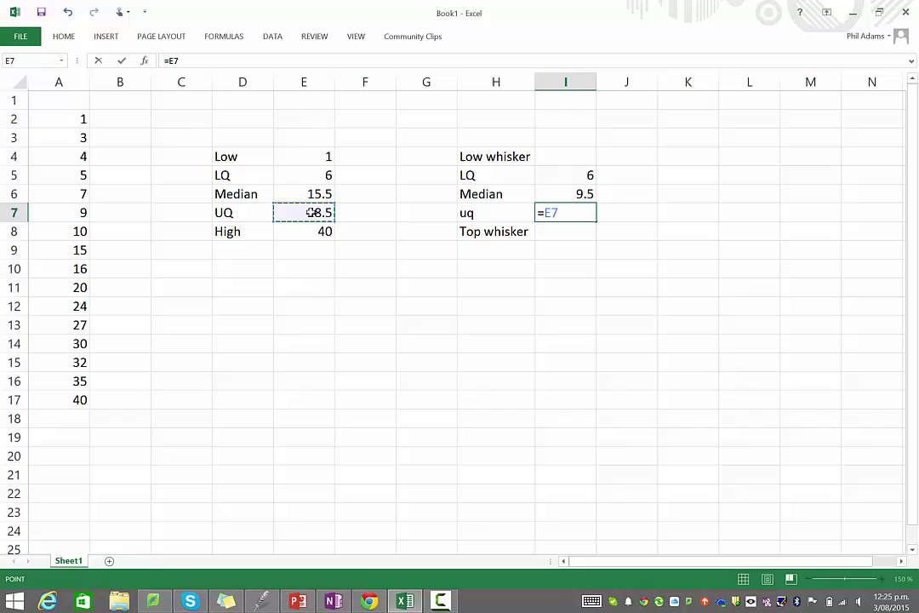
pyautogui.write('-')
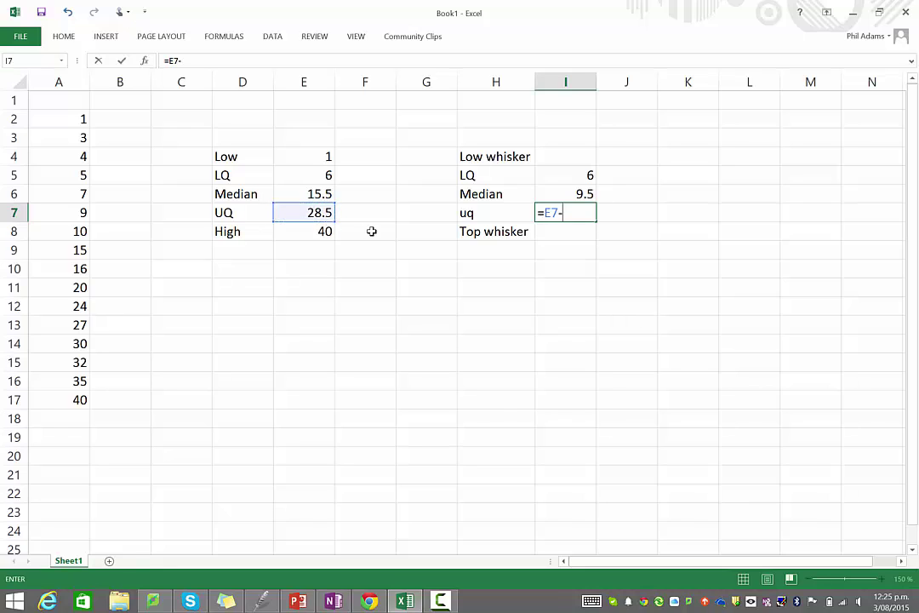
pyautogui.click(309, 192)
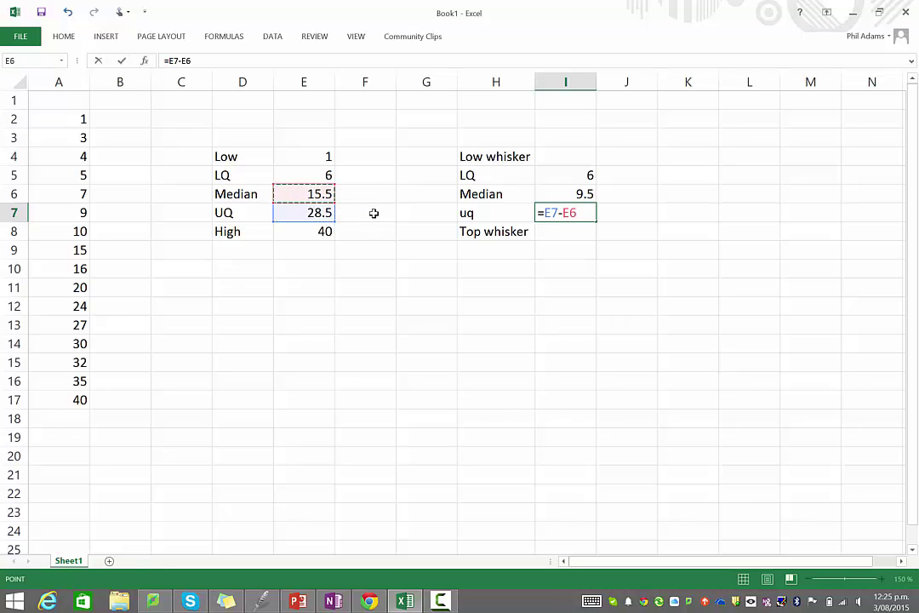
pyautogui.press('Return')
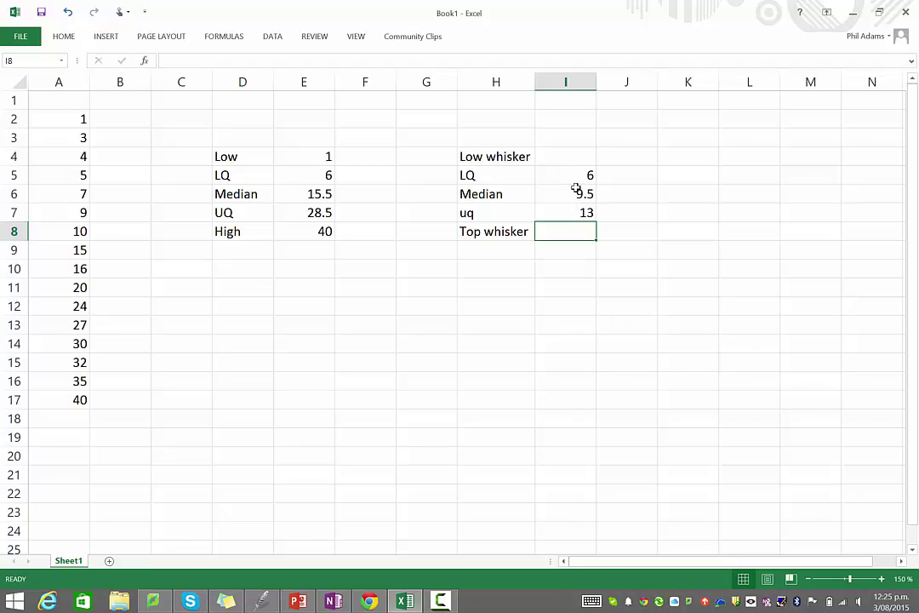
pyautogui.click(577, 212)
pyautogui.click(568, 194)
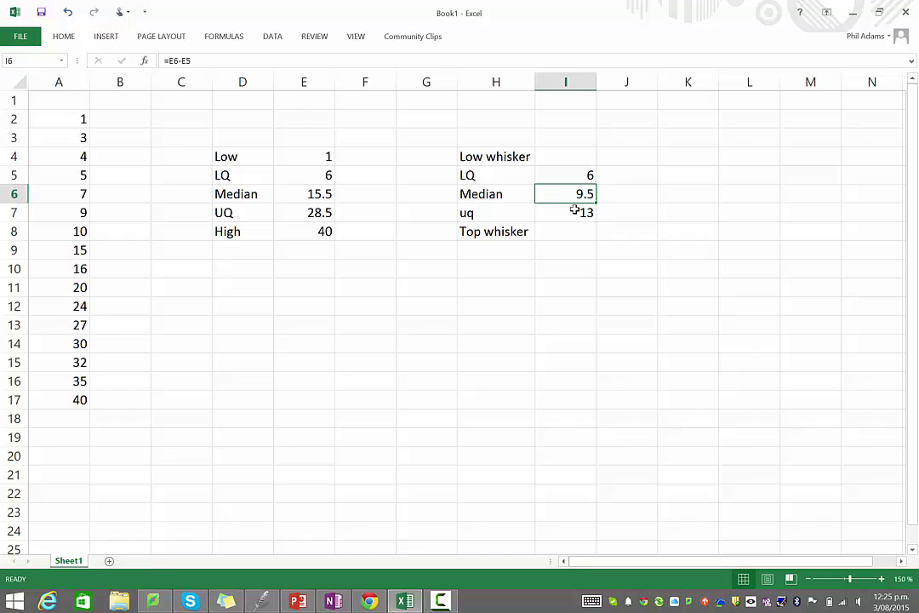
pyautogui.click(574, 210)
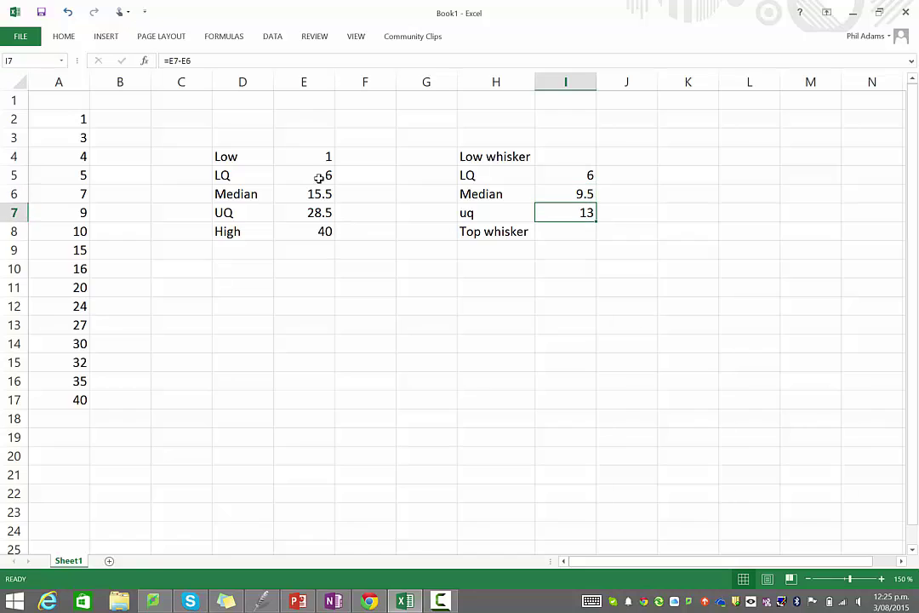
# Calculate the Top whisker entry in I8 as the high value minus the upper quartile, =E8-E7.
pyautogui.click(567, 233)
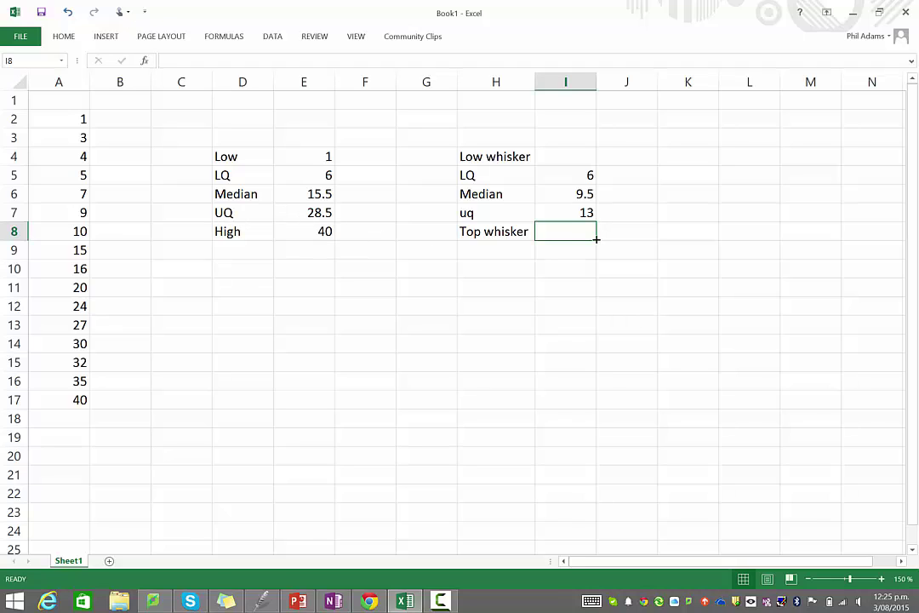
pyautogui.write('=')
pyautogui.click(308, 232)
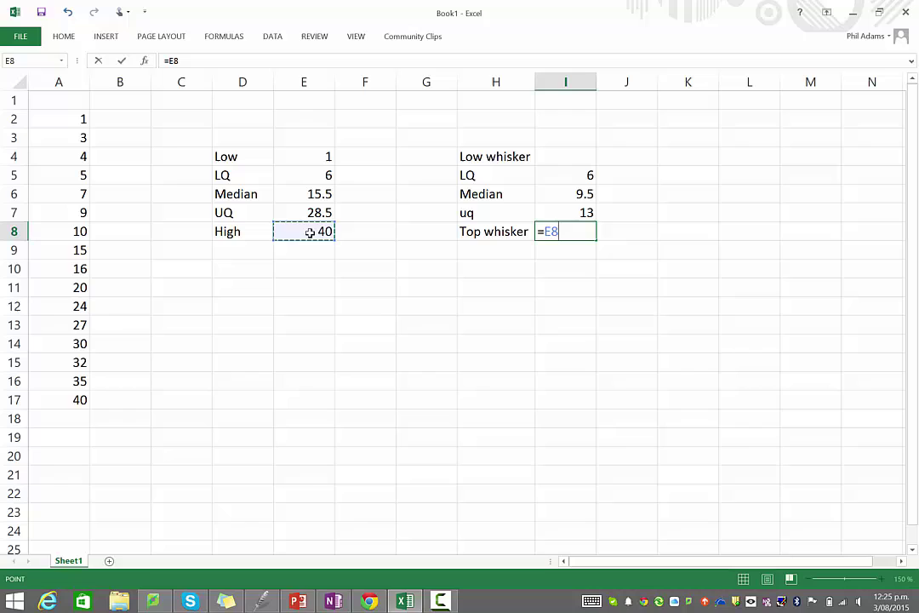
pyautogui.write('-')
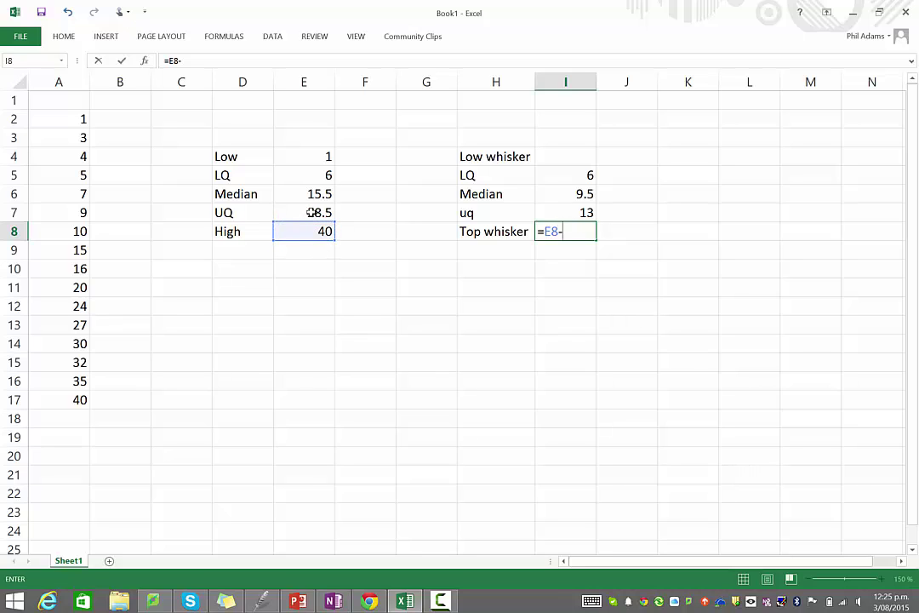
pyautogui.click(311, 212)
pyautogui.press('Return')
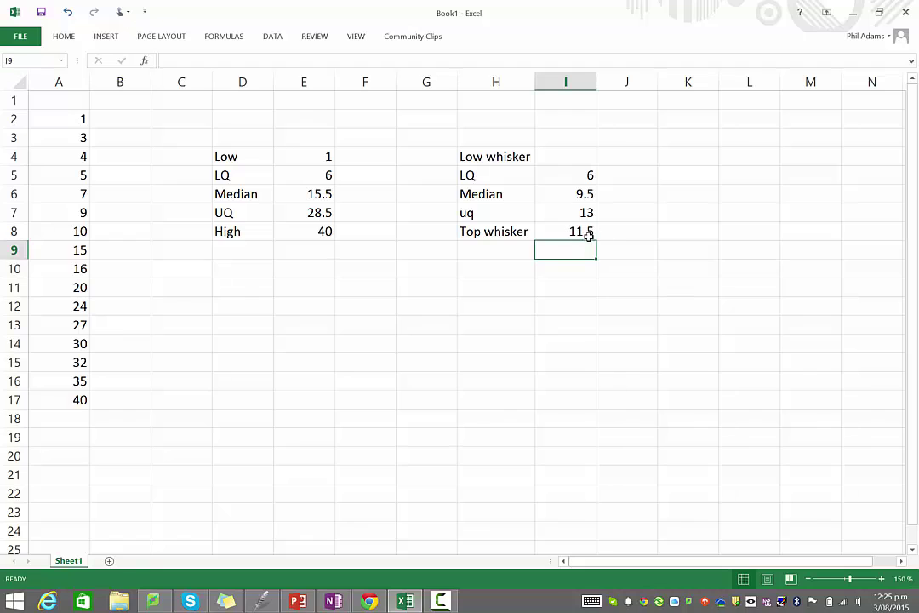
# Calculate the Low whisker entry in I4 as the lower quartile minus the low value, =E5-E4.
pyautogui.click(570, 157)
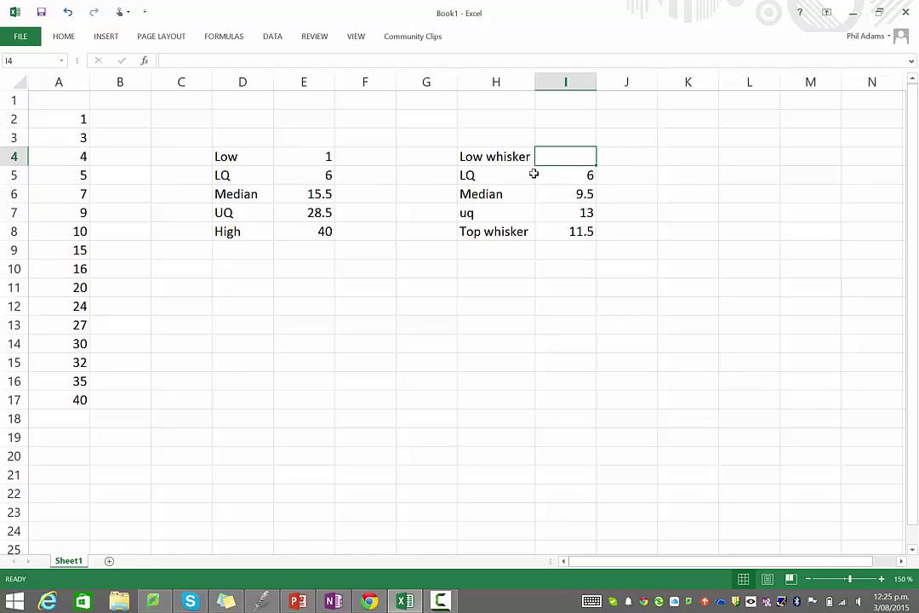
pyautogui.write('=')
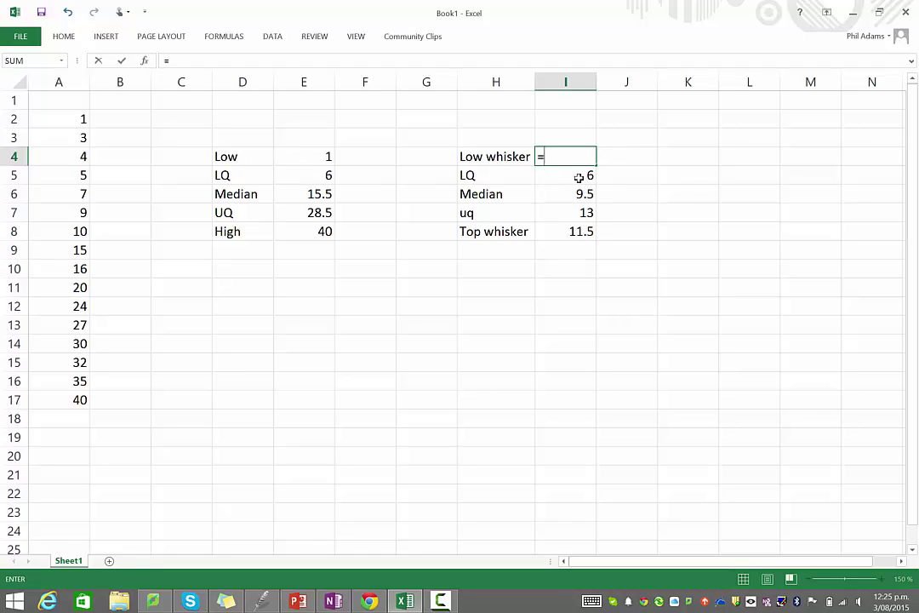
pyautogui.click(298, 176)
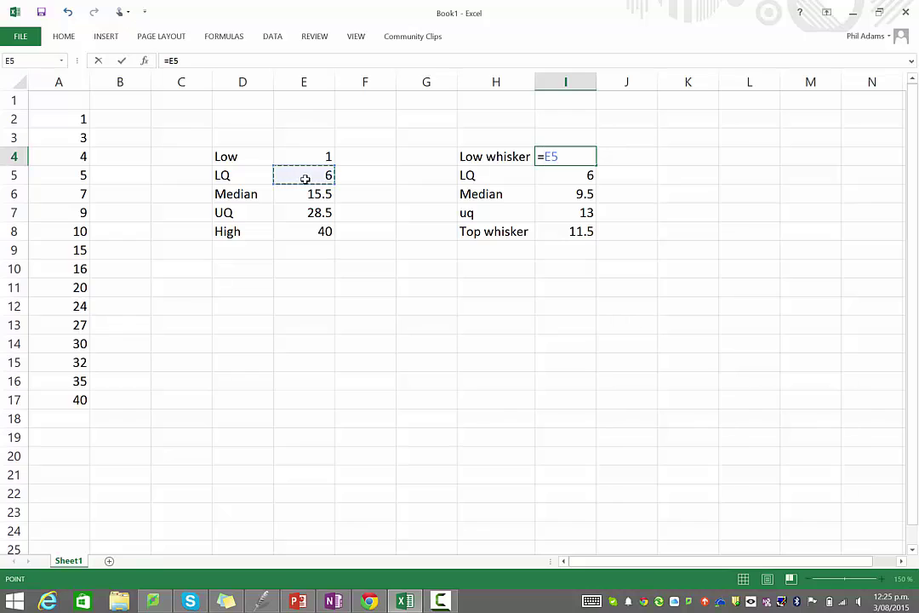
pyautogui.write('-')
pyautogui.click(308, 156)
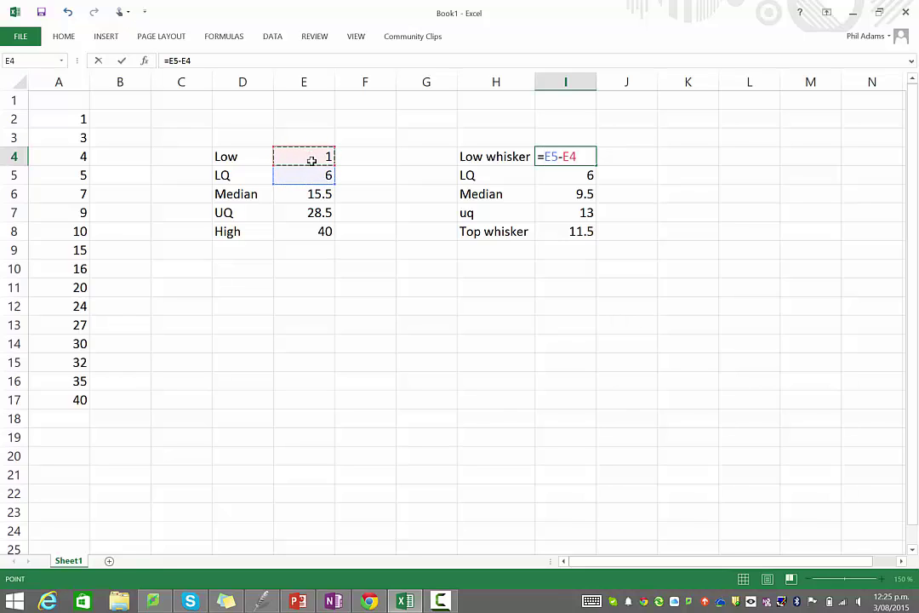
pyautogui.press('Return')
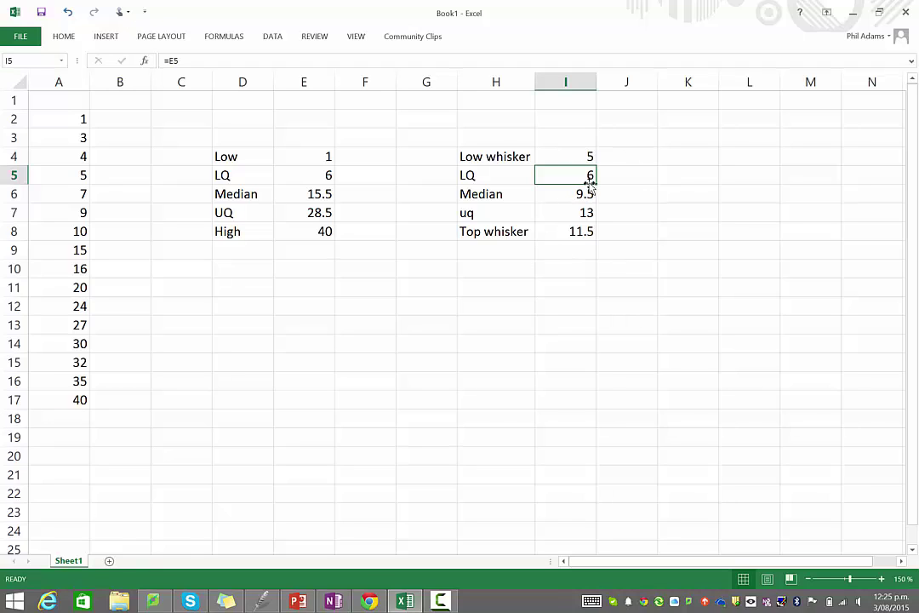
# Insert a Stacked Bar chart from I5:I7, using the variant that stacks the three values as separate series in one bar.
pyautogui.moveTo(572, 176); pyautogui.dragTo(581, 211)
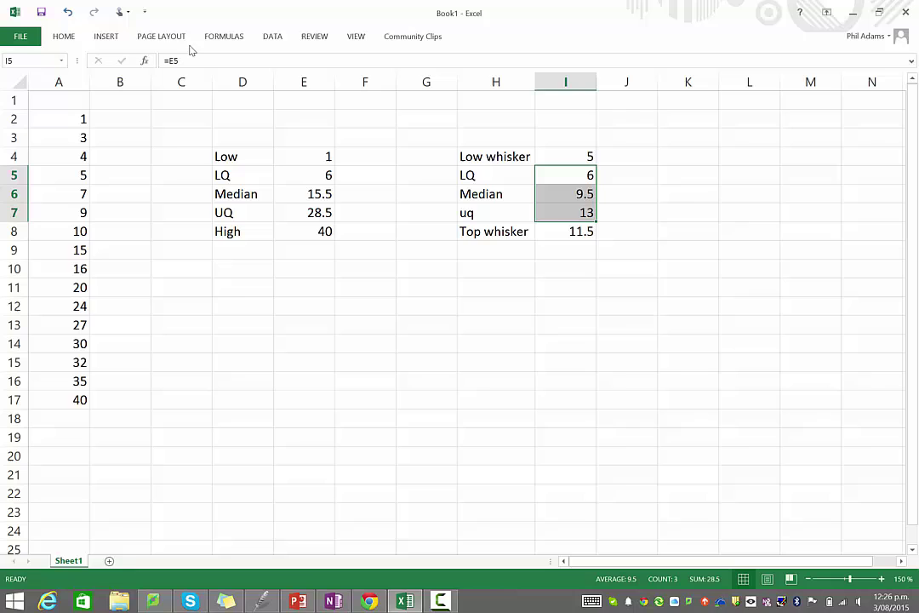
pyautogui.click(108, 39)
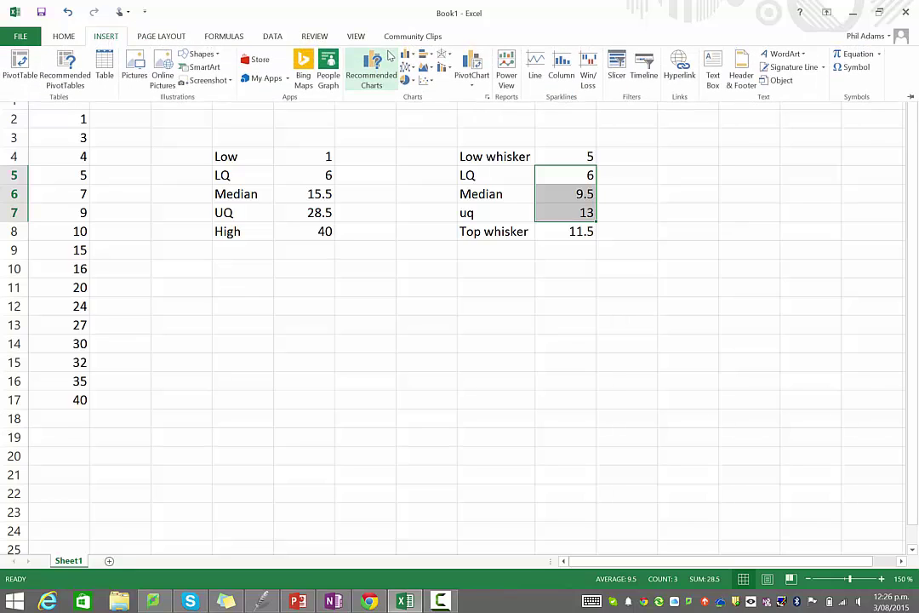
pyautogui.click(371, 88)
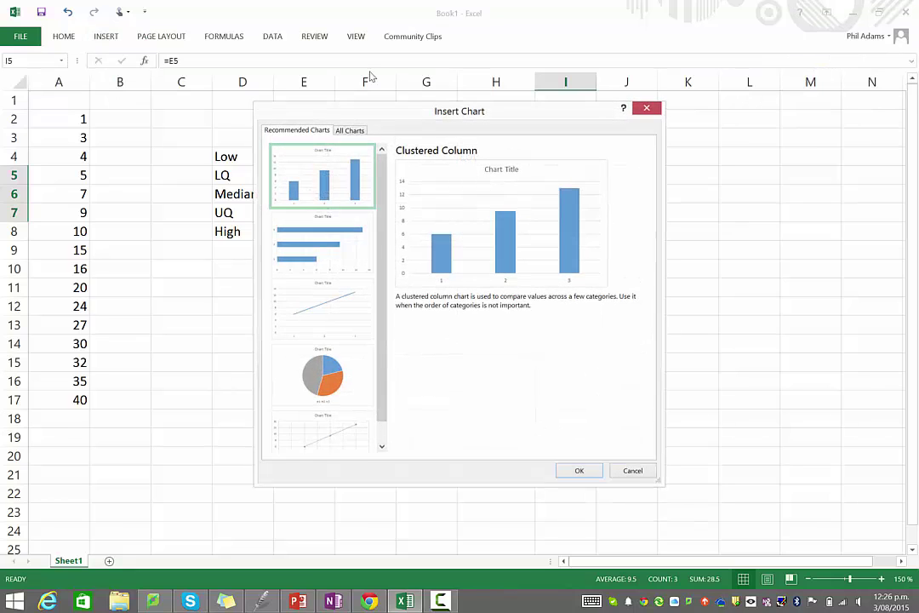
pyautogui.click(350, 131)
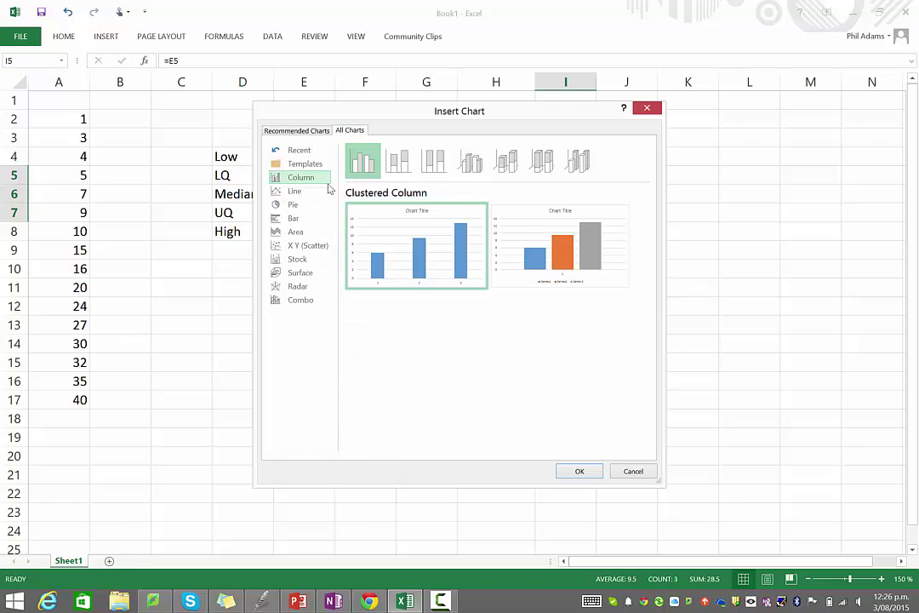
pyautogui.click(303, 219)
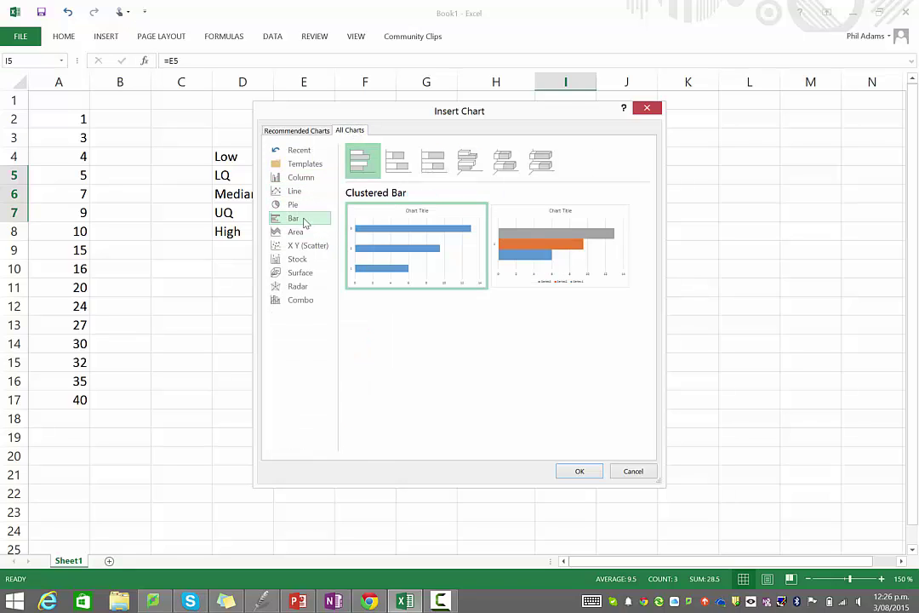
pyautogui.click(397, 162)
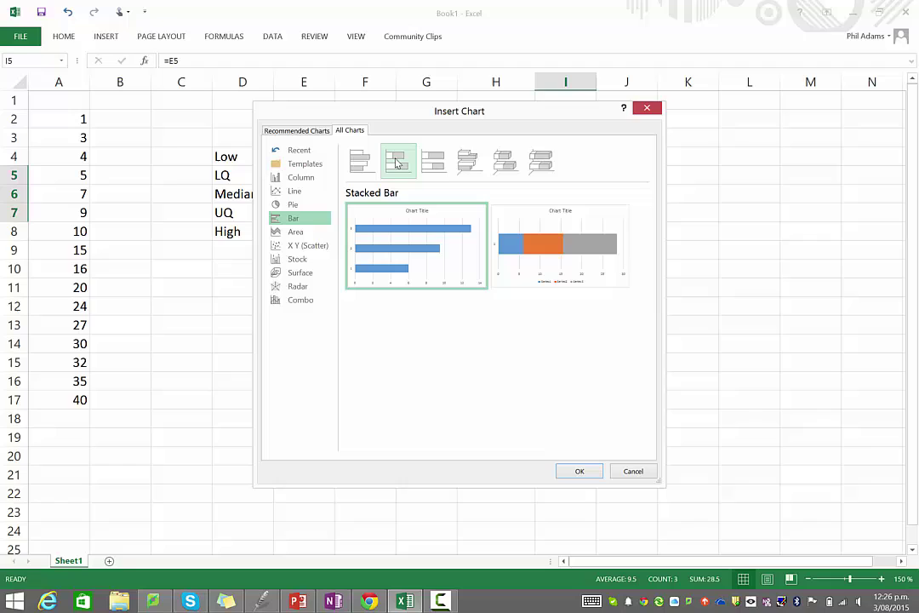
pyautogui.click(432, 161)
pyautogui.click(396, 162)
pyautogui.moveTo(603, 246)
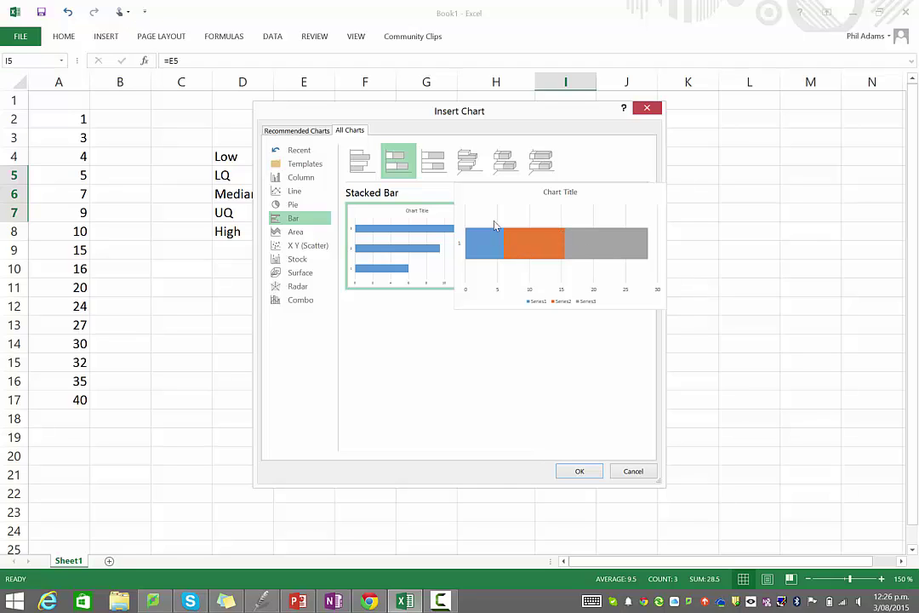
pyautogui.click(432, 161)
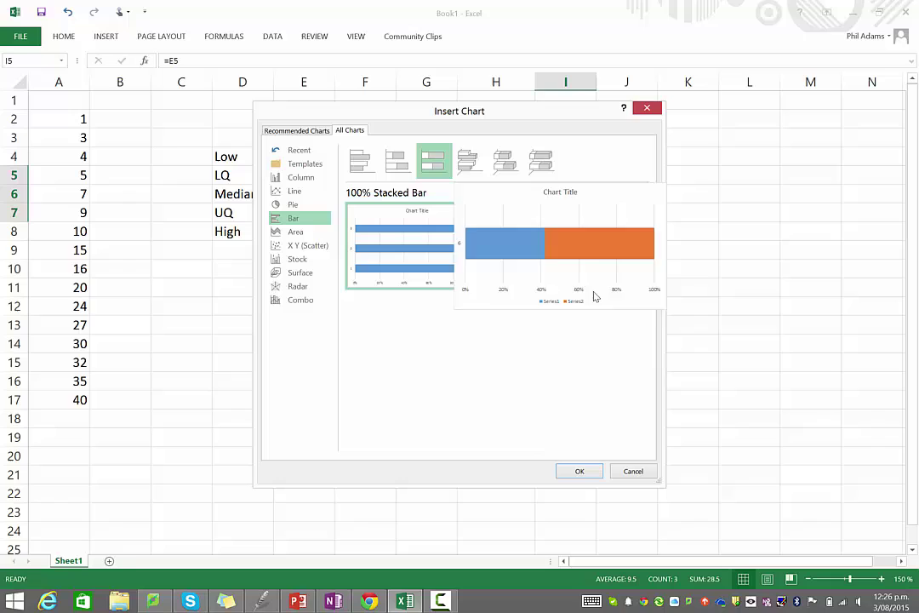
pyautogui.click(400, 164)
pyautogui.moveTo(554, 277)
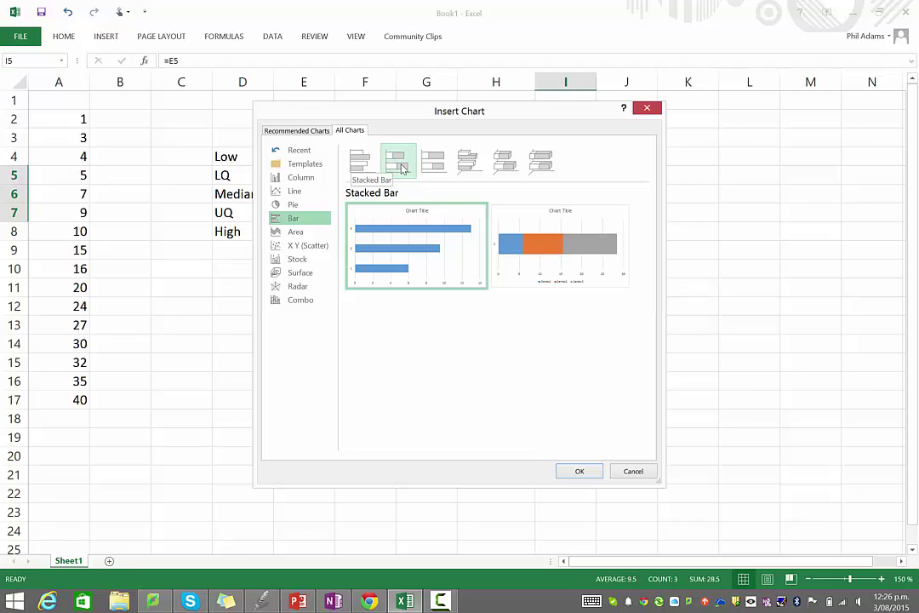
pyautogui.moveTo(547, 246)
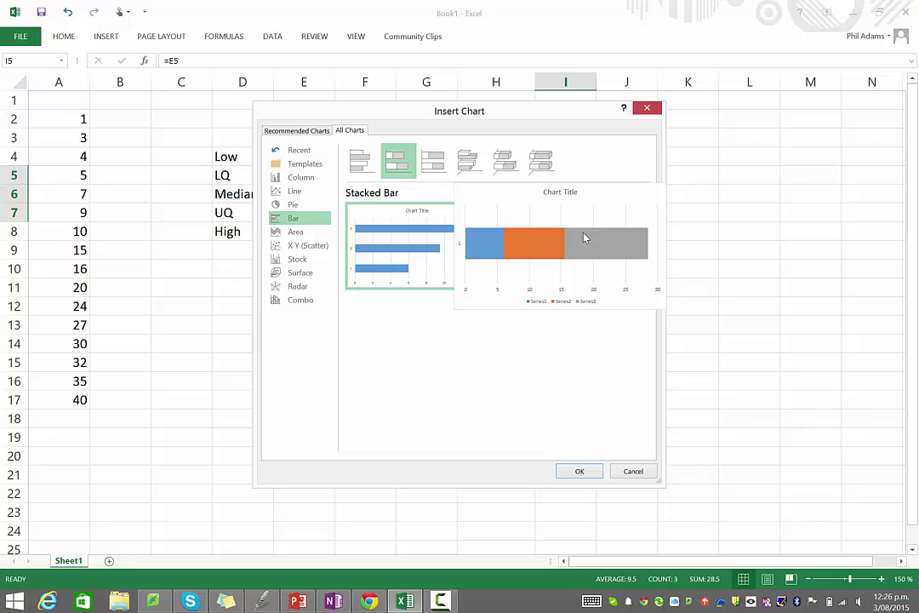
pyautogui.doubleClick(565, 253)
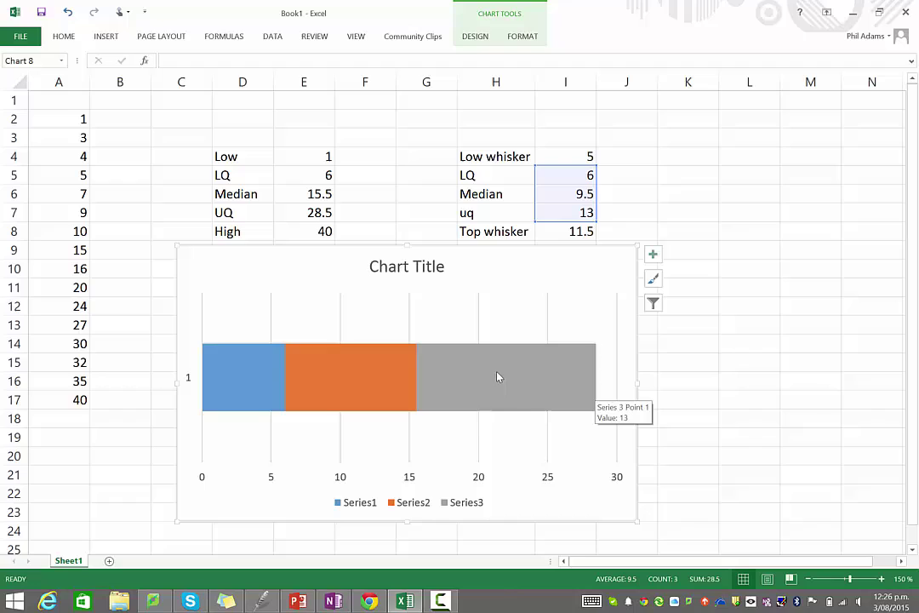
# Add error bars to the gray Series3 segment of the chart and open their detailed formatting options.
pyautogui.click(573, 374)
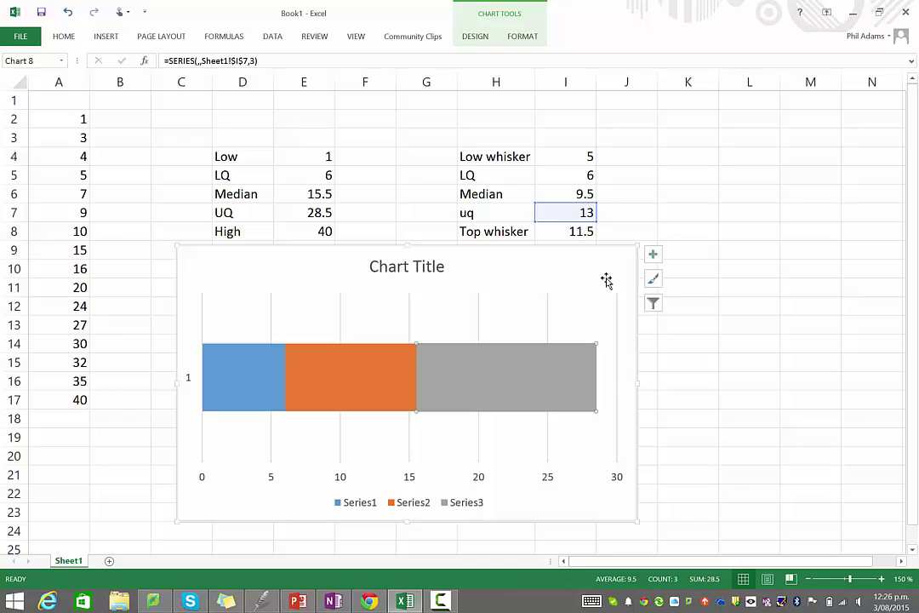
pyautogui.click(653, 256)
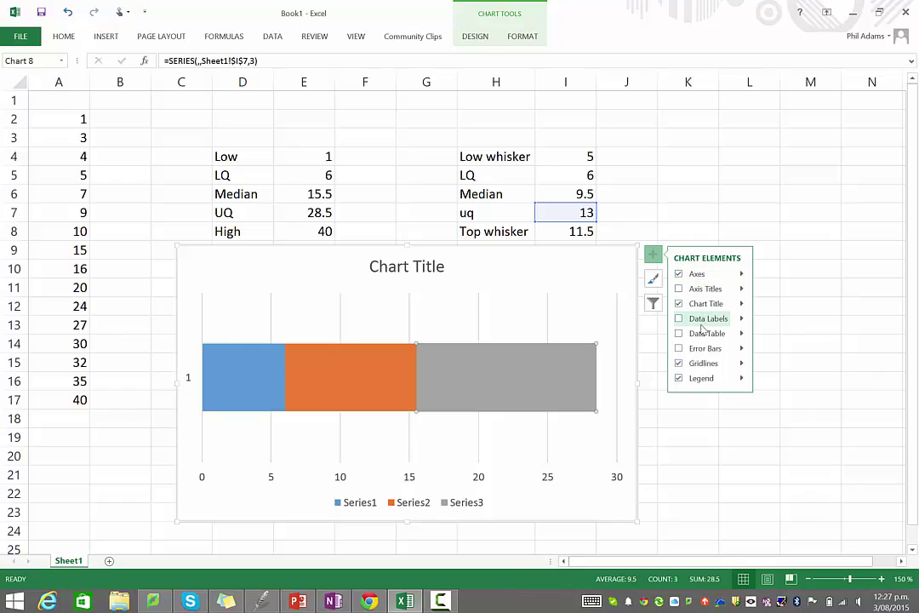
pyautogui.click(678, 348)
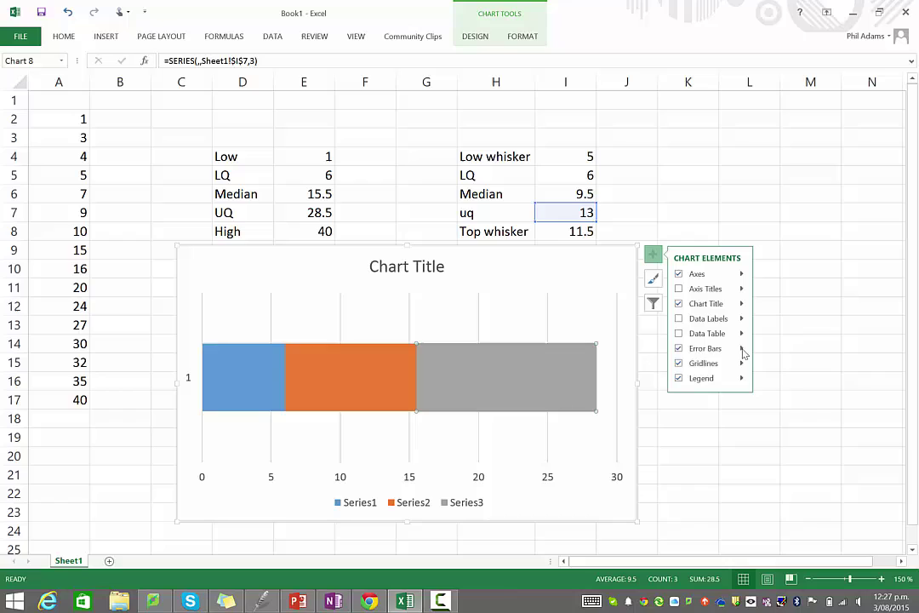
pyautogui.moveTo(743, 353)
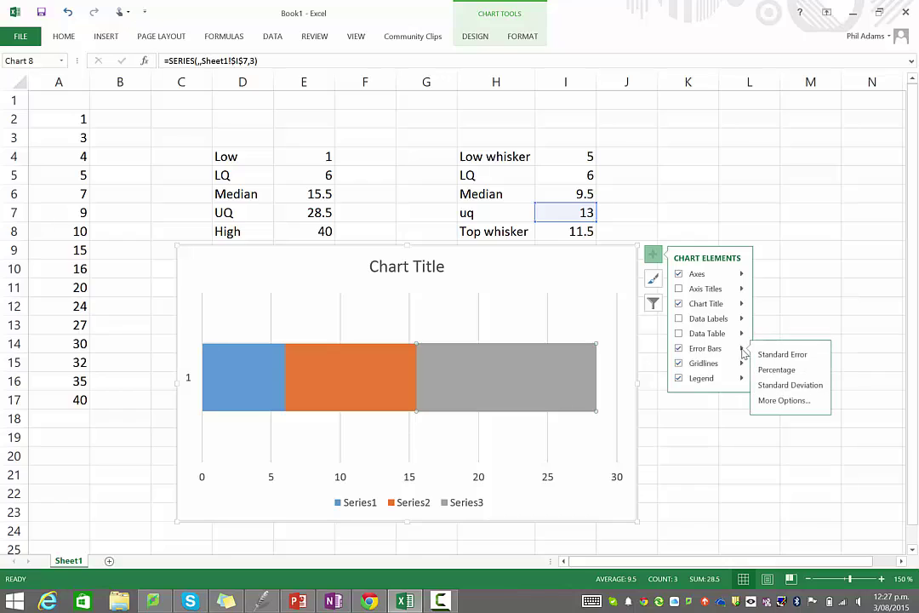
pyautogui.click(791, 402)
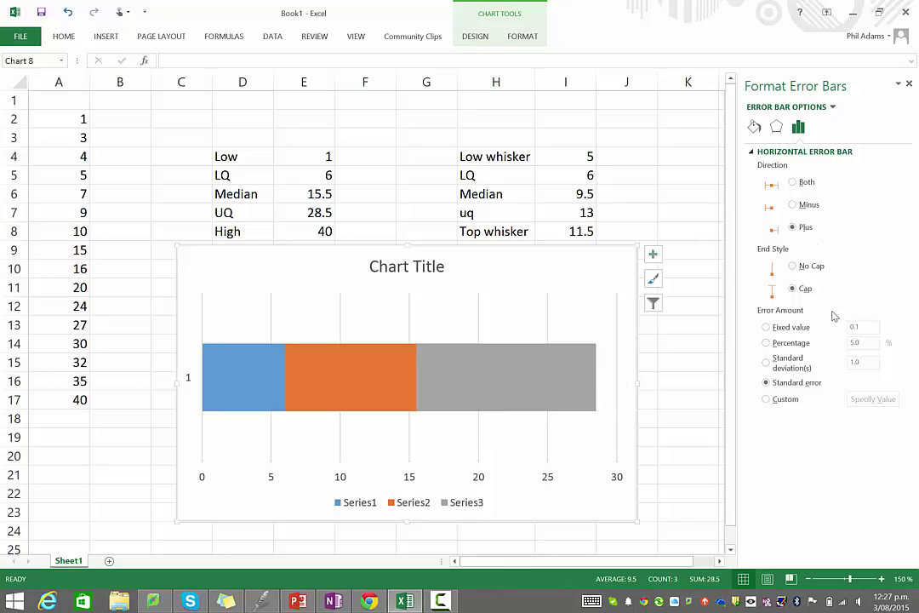
# Set the error bar amount to custom, with the Top whisker cell I8 as the positive value and 0 as the negative value.
pyautogui.click(767, 399)
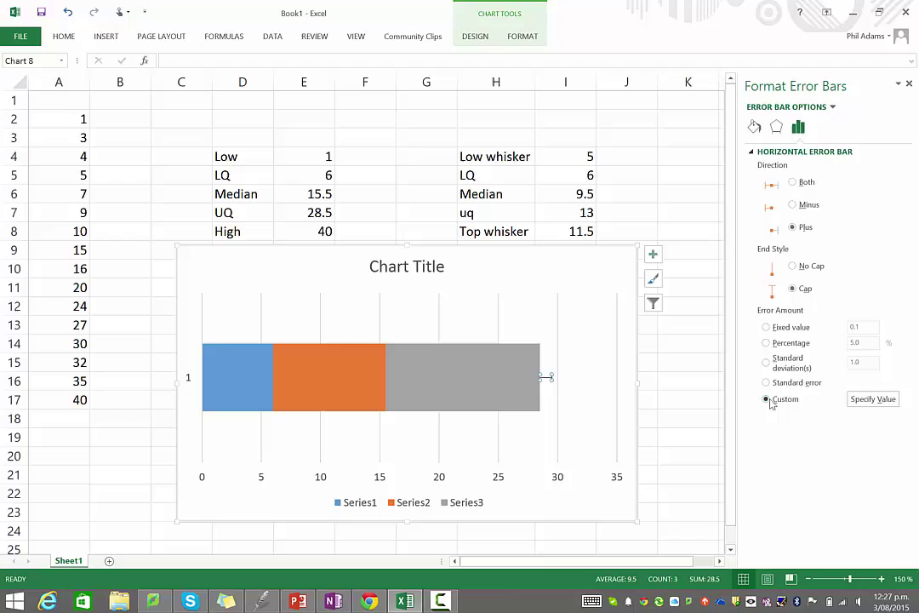
pyautogui.click(874, 399)
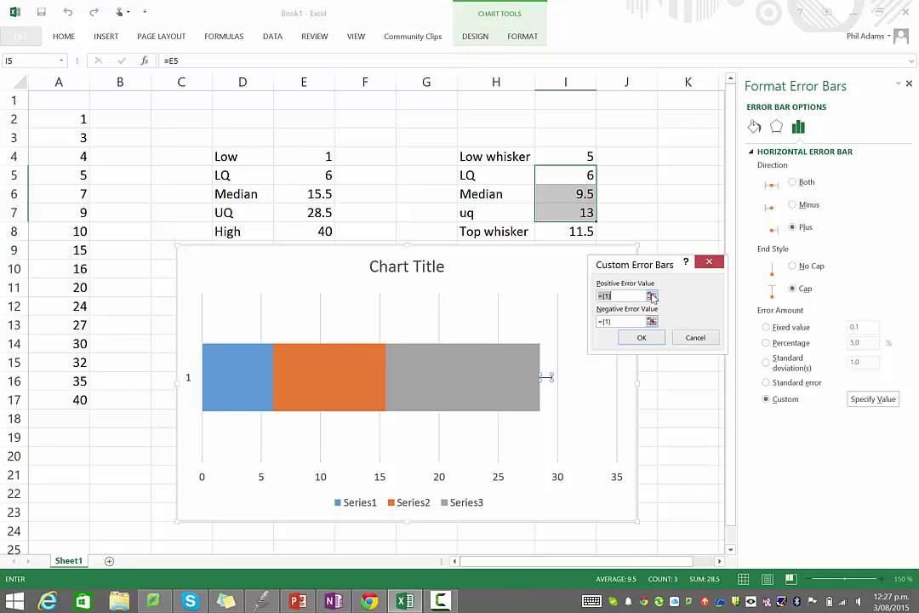
pyautogui.click(652, 296)
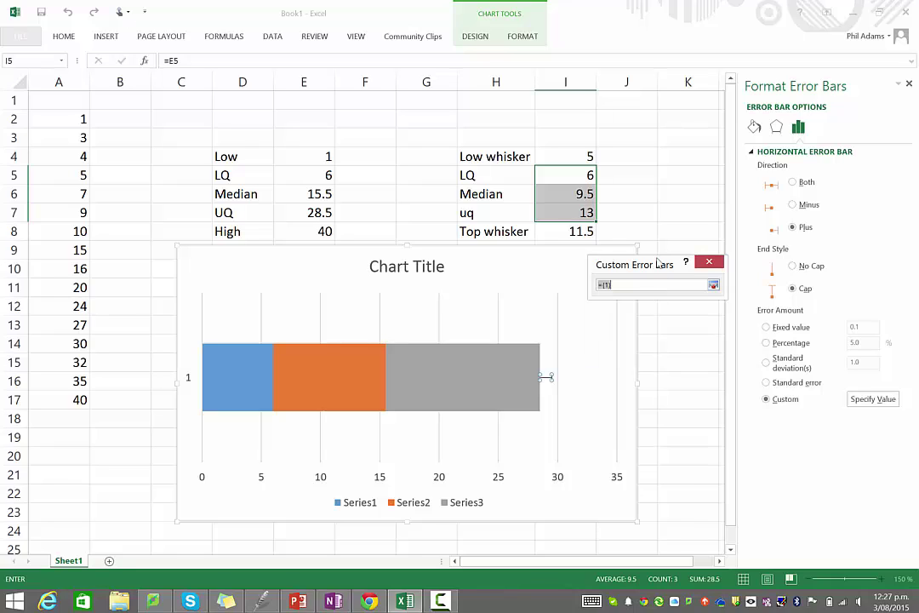
pyautogui.click(586, 232)
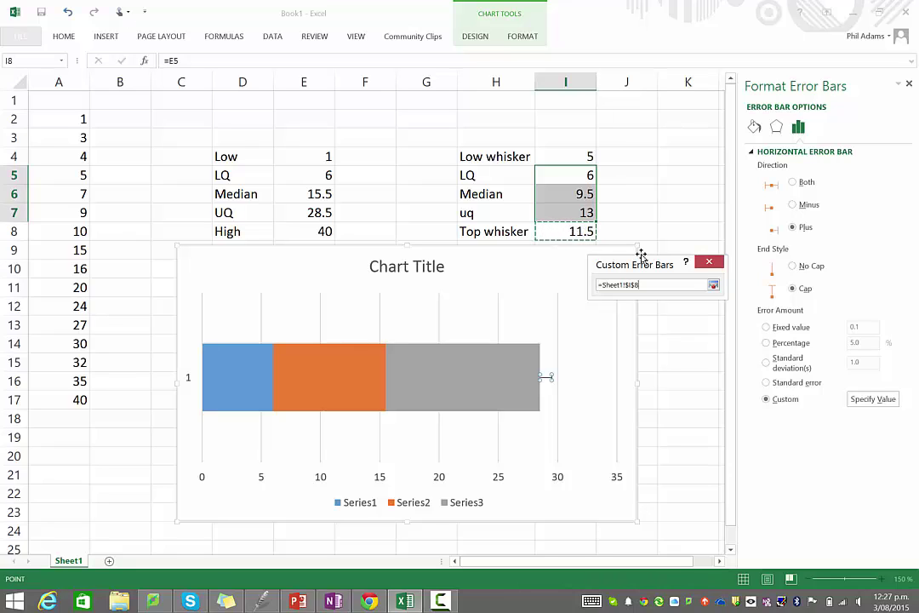
pyautogui.click(713, 285)
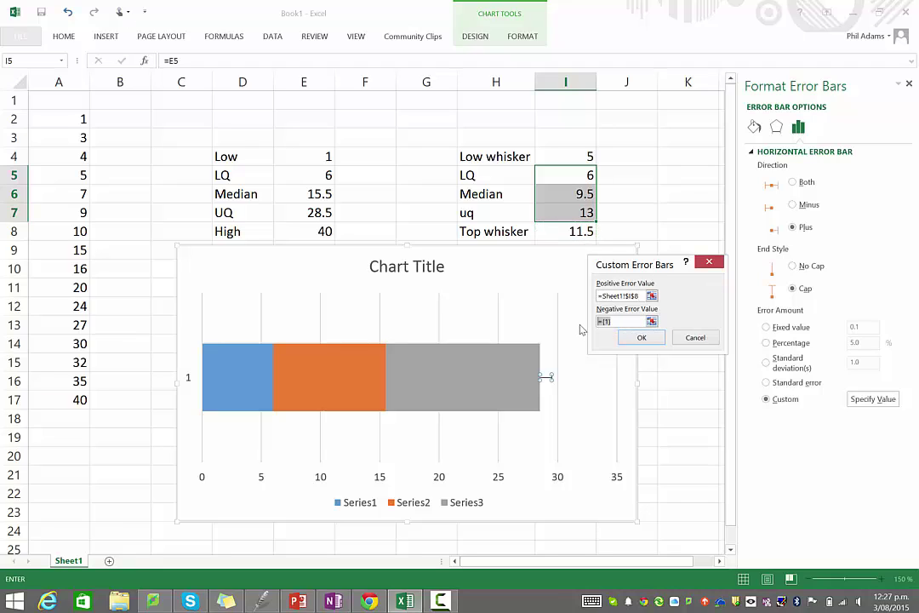
pyautogui.moveTo(598, 322); pyautogui.dragTo(610, 322)
pyautogui.write('0')
pyautogui.click(644, 337)
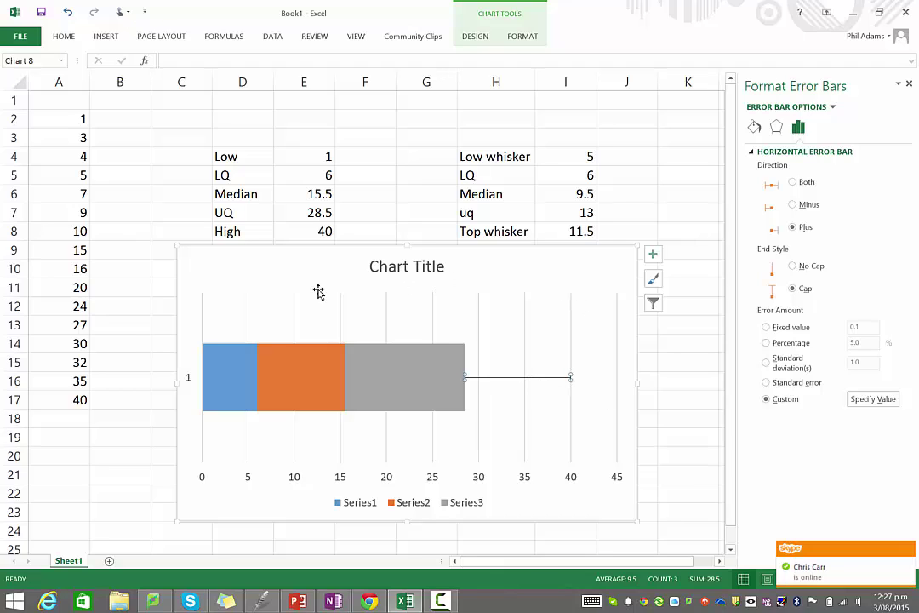
# Make the blue Series1 segment of the bar invisible by giving it no fill and no outline.
pyautogui.click(247, 367)
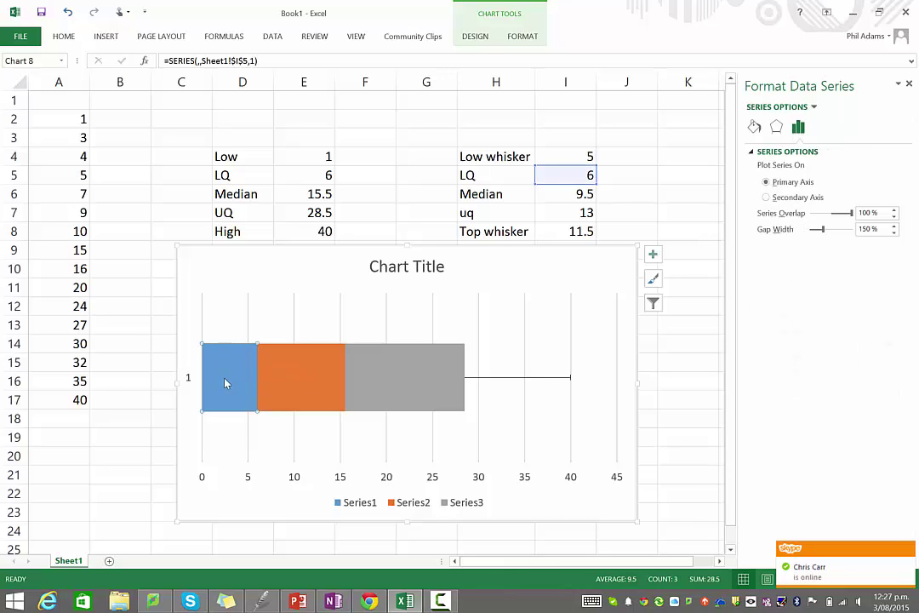
pyautogui.moveTo(226, 378)
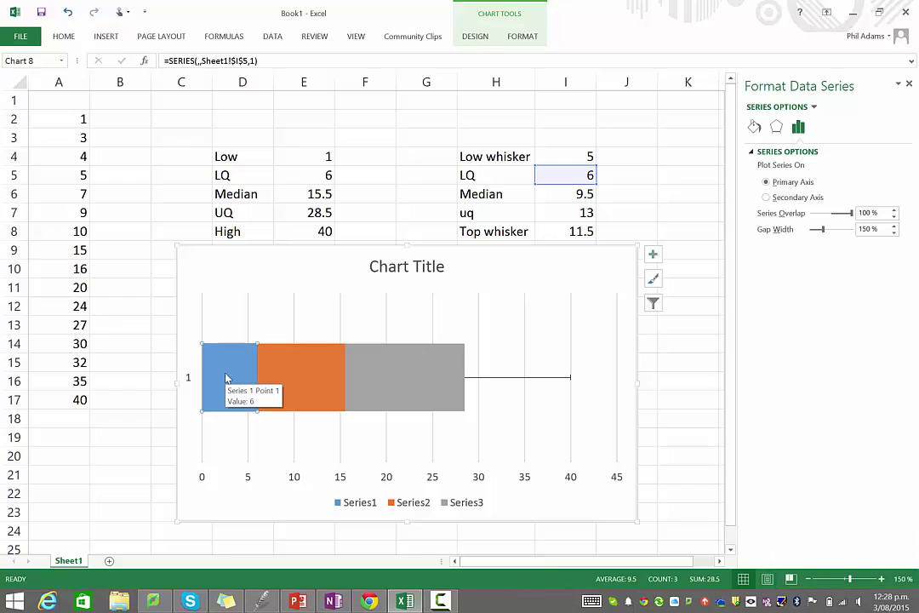
pyautogui.rightClick(227, 378)
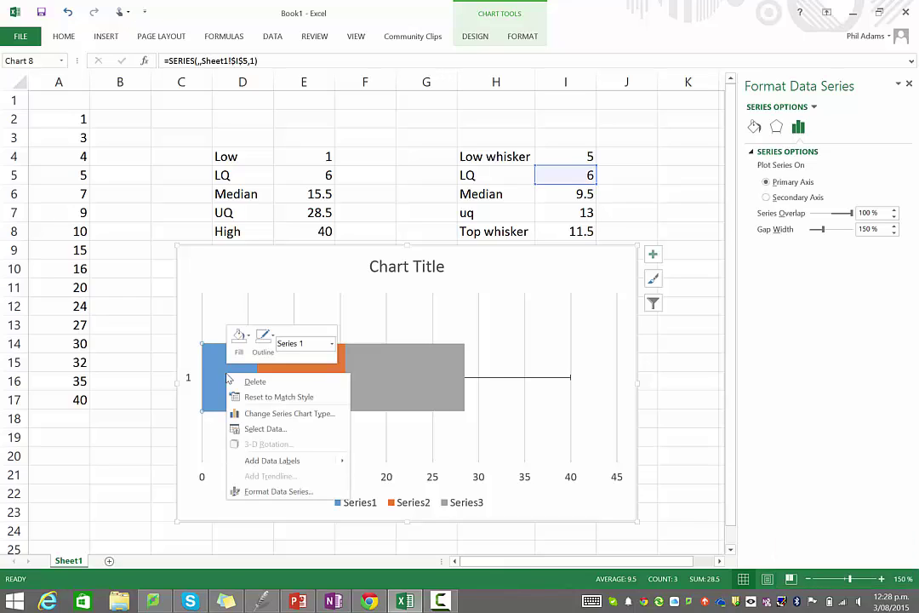
pyautogui.click(239, 336)
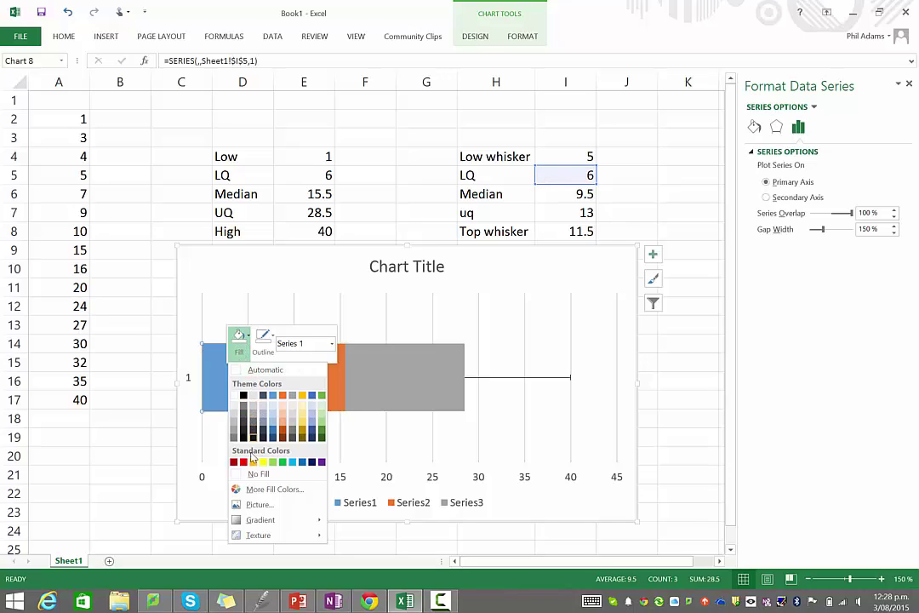
pyautogui.click(255, 475)
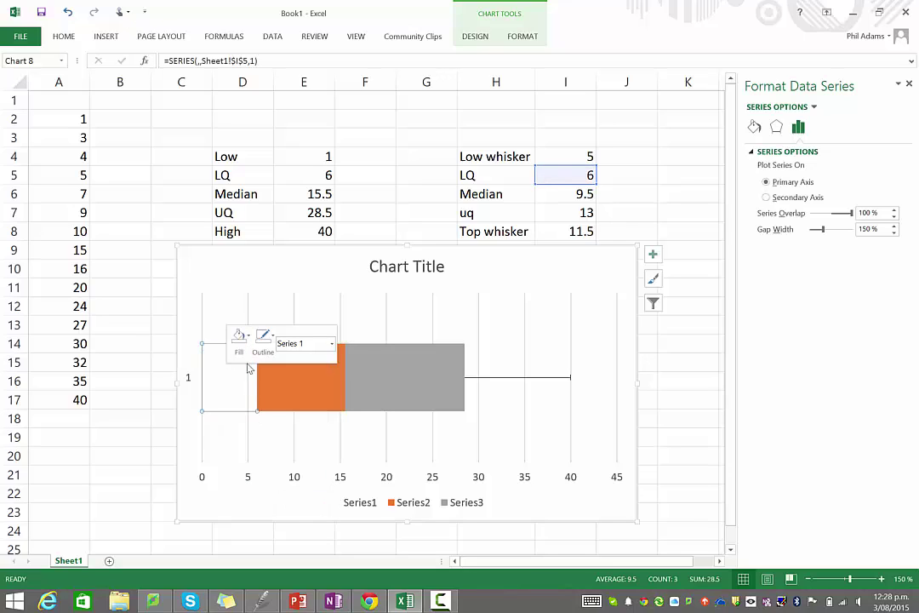
pyautogui.click(263, 338)
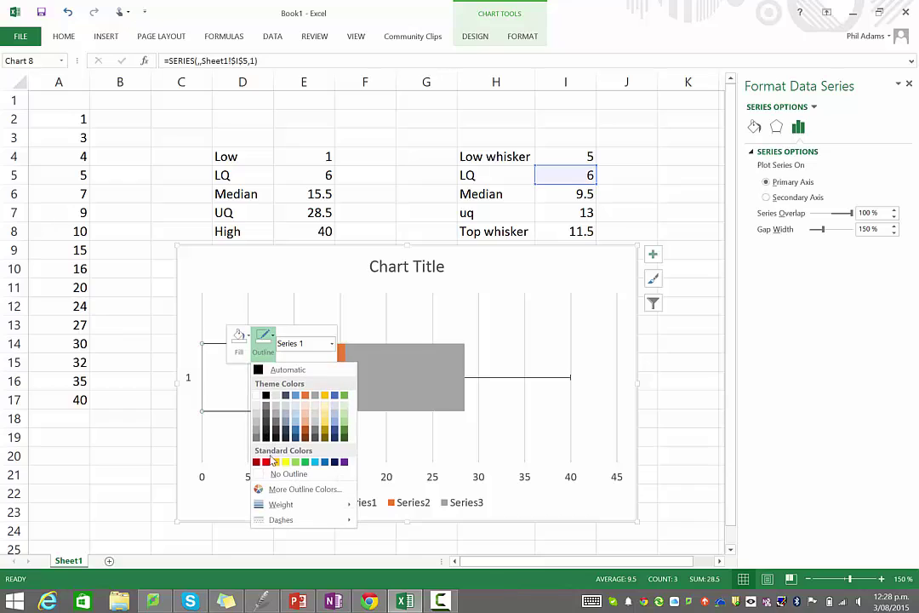
pyautogui.click(274, 474)
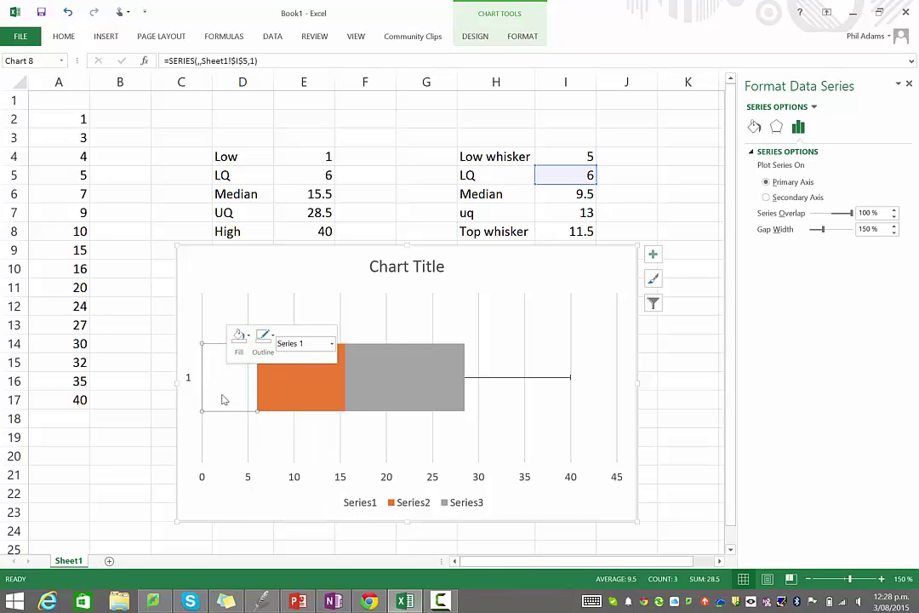
# Add error bars to the invisible Series1 segment, open their detailed formatting options and set the direction to Minus.
pyautogui.click(231, 379)
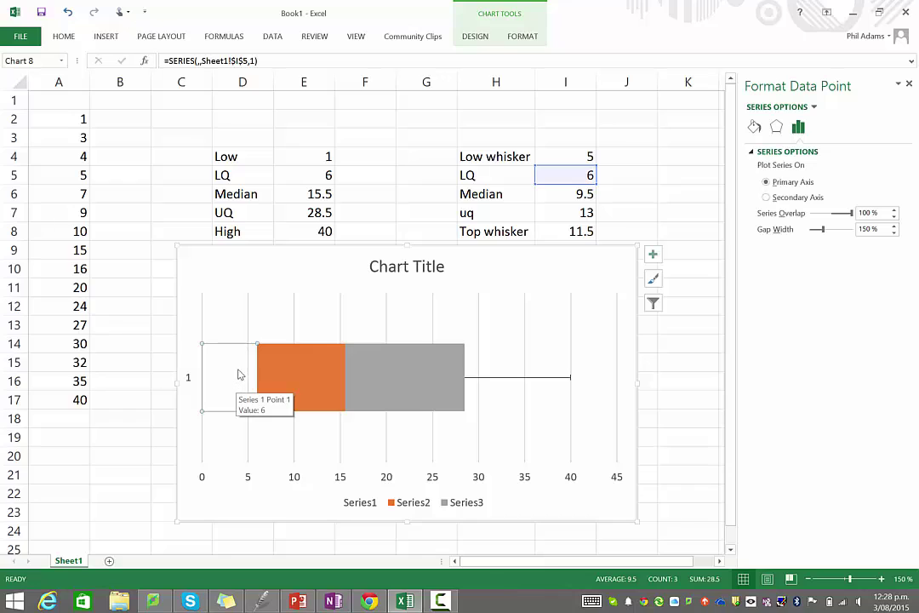
pyautogui.click(654, 255)
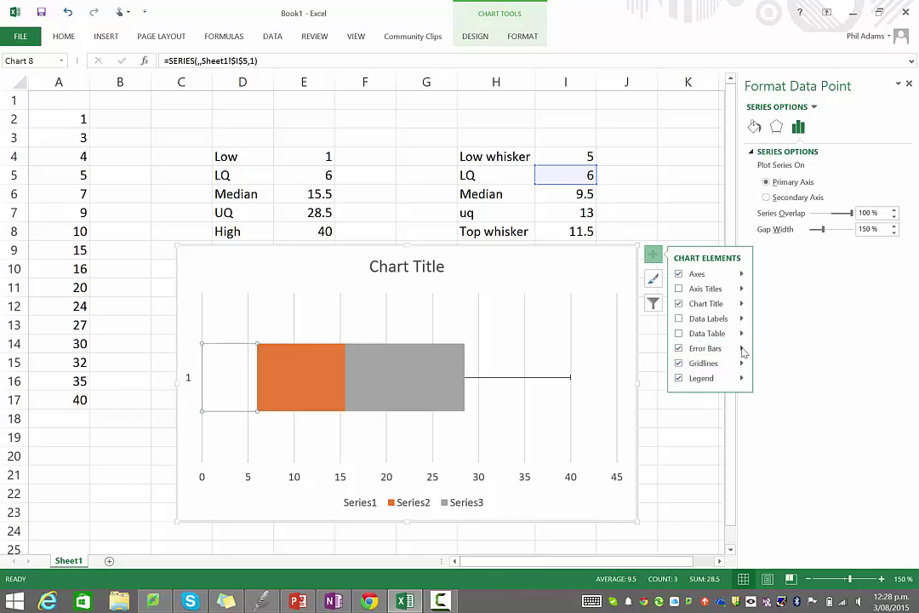
pyautogui.click(743, 352)
pyautogui.click(784, 401)
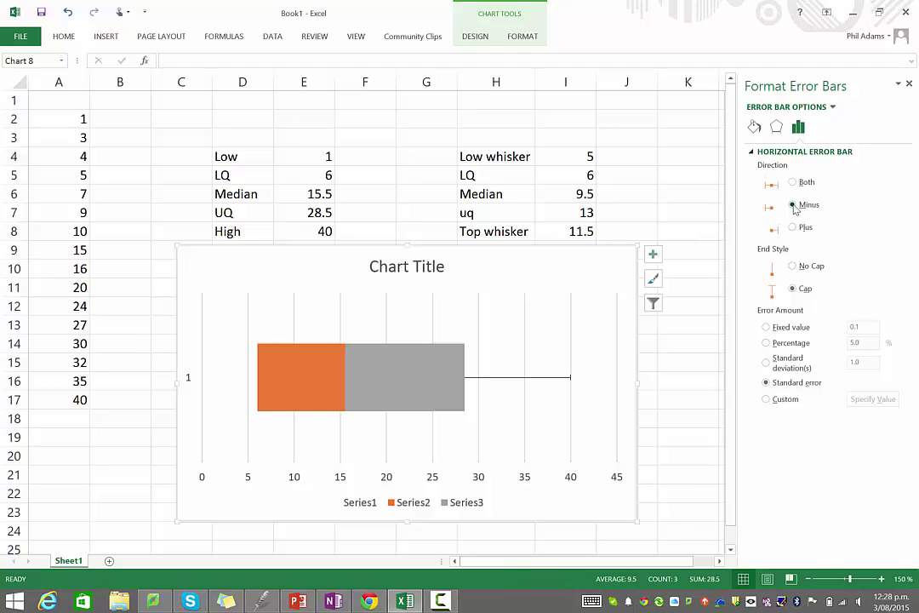
# Set the Series1 error bar amount to custom, with 0 as the positive value and the Low whisker cell I4 as the negative value.
pyautogui.click(766, 400)
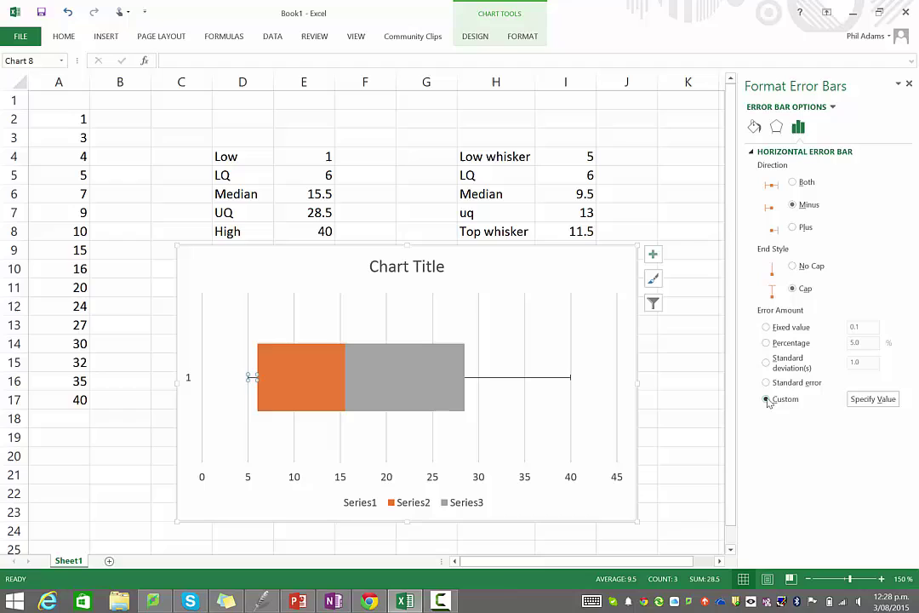
pyautogui.click(873, 399)
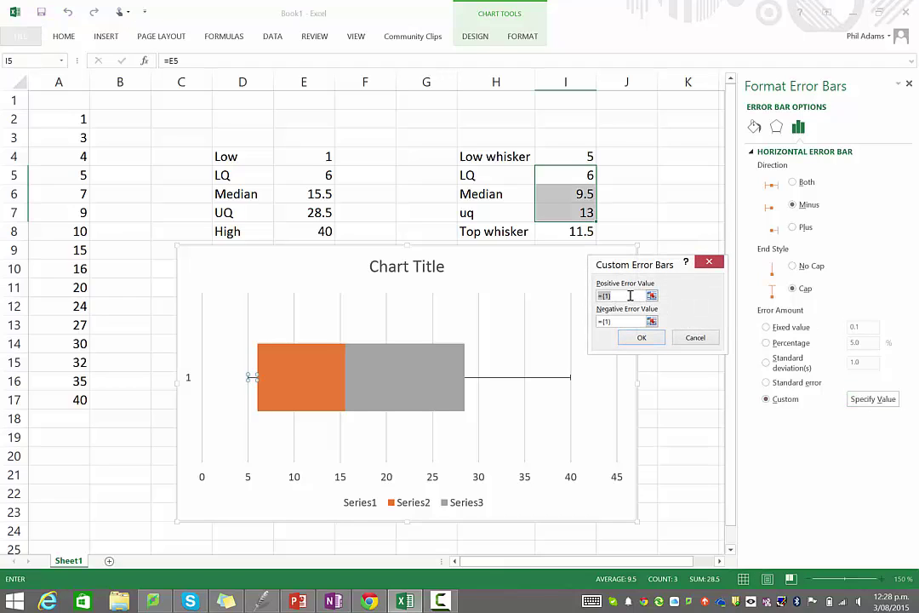
pyautogui.write('0')
pyautogui.click(651, 322)
pyautogui.click(714, 286)
pyautogui.click(652, 321)
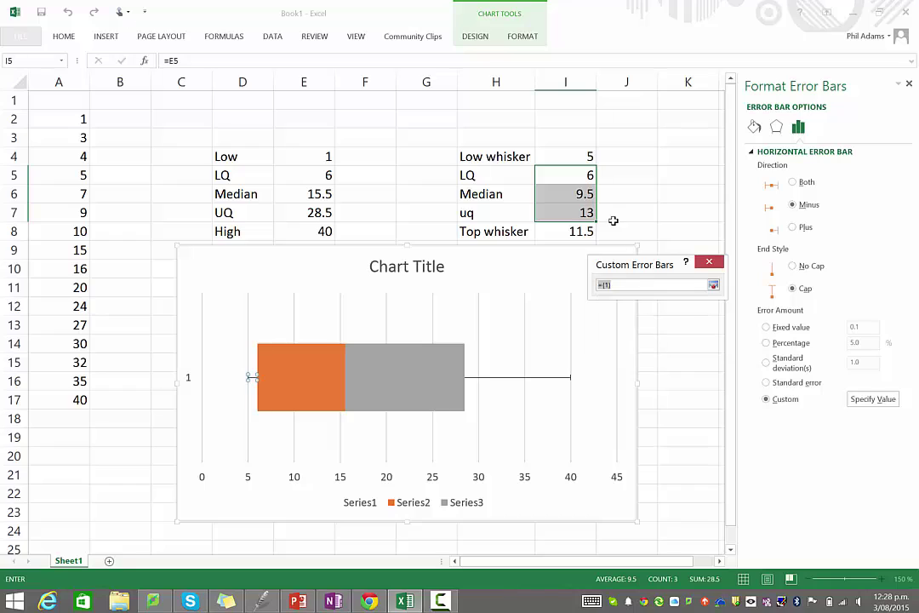
pyautogui.click(576, 156)
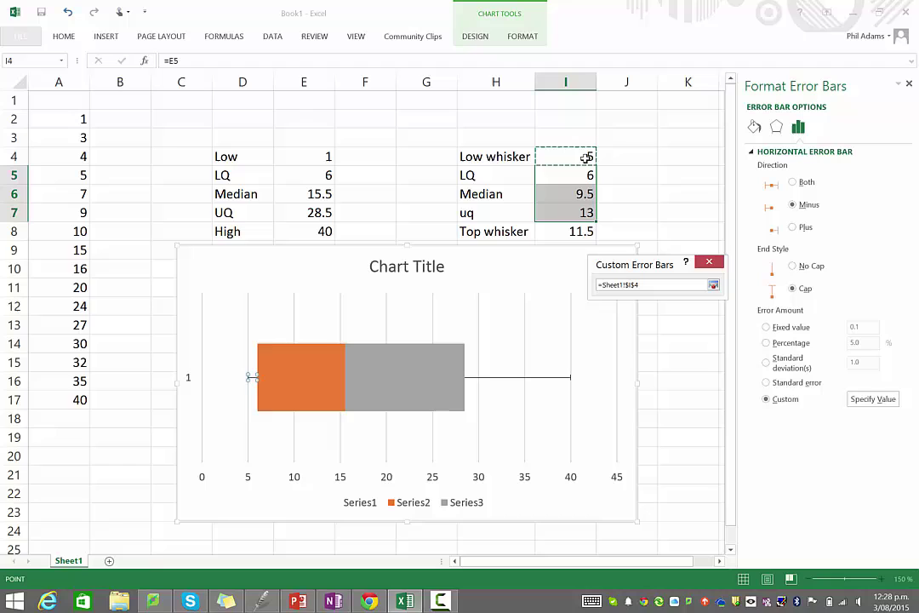
pyautogui.click(713, 284)
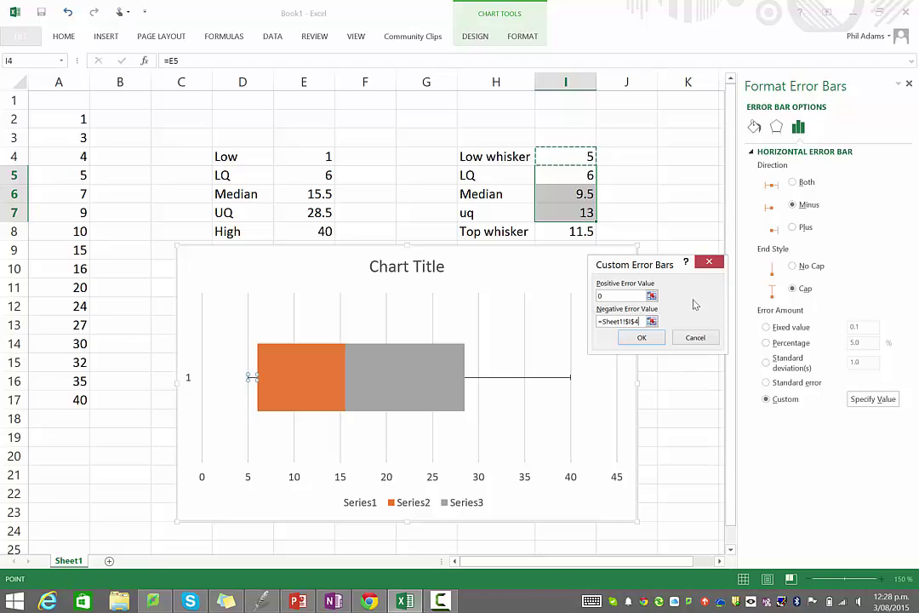
pyautogui.click(644, 338)
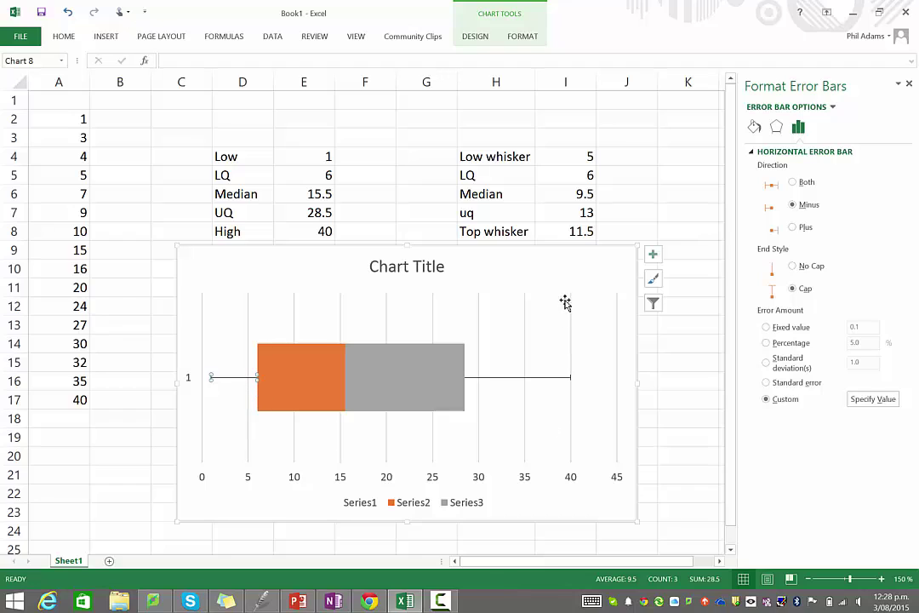
pyautogui.click(565, 269)
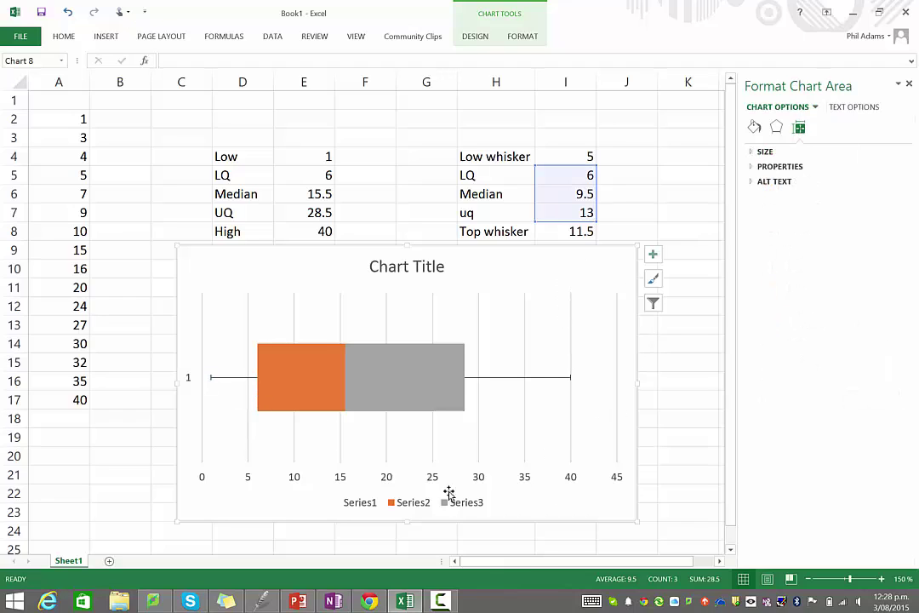
pyautogui.click(382, 265)
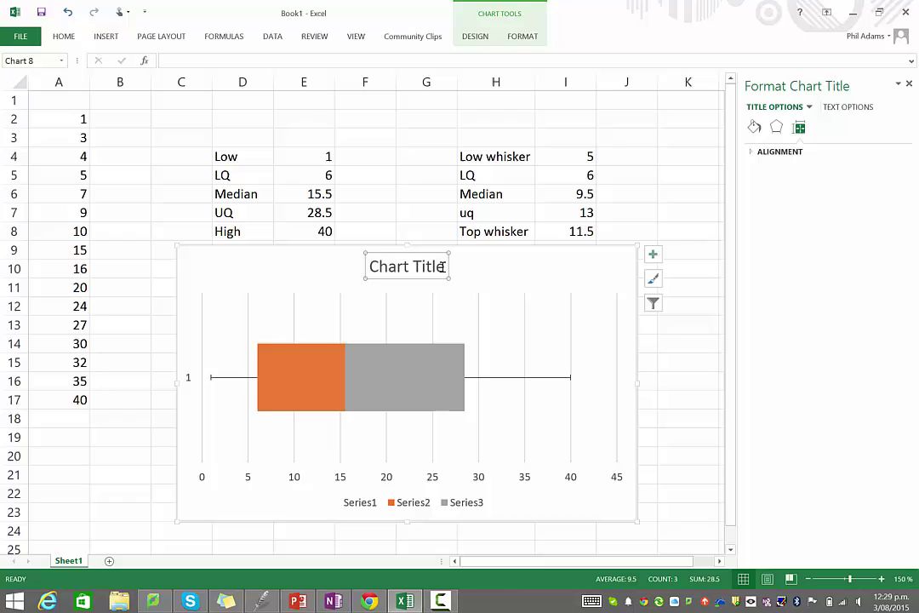
pyautogui.click(582, 273)
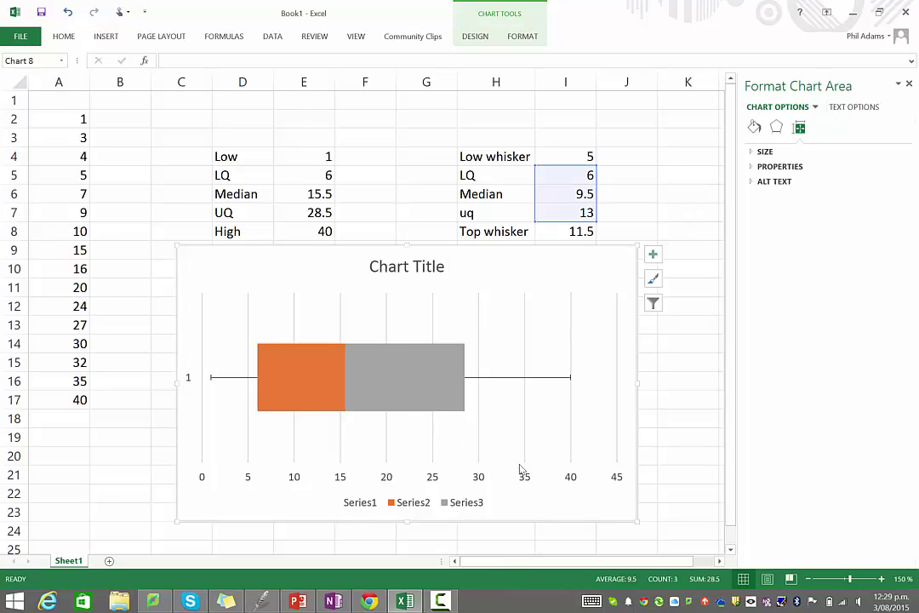